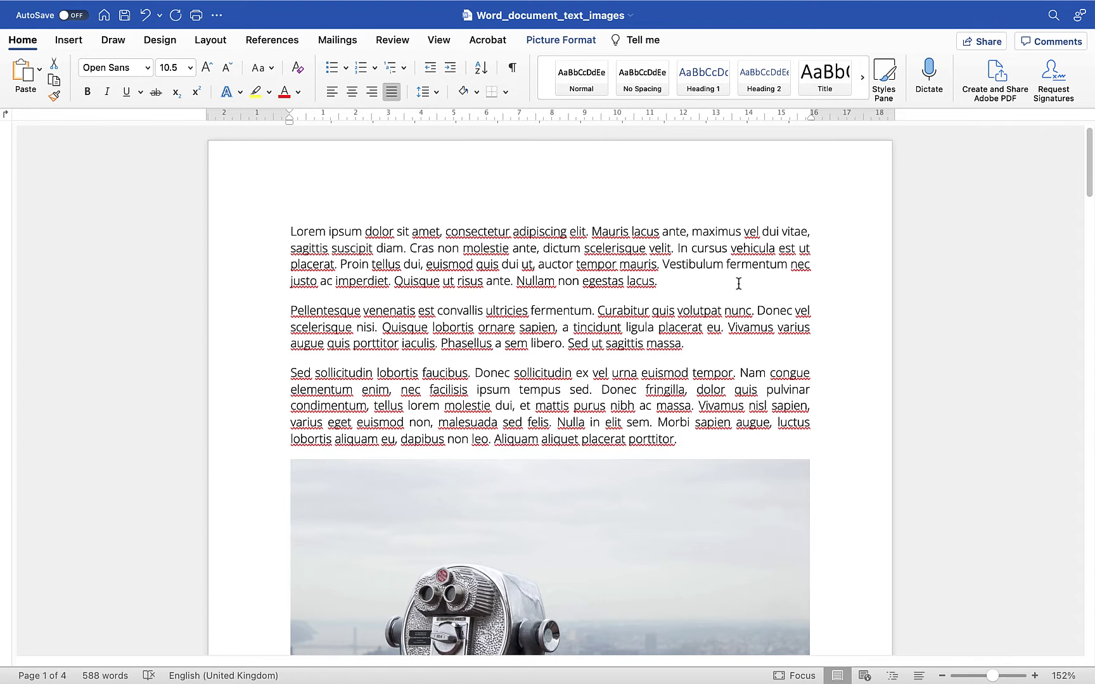
Step: Add the Section indicator to the status bar beside the page count
scroll(728, 280, down, 20)
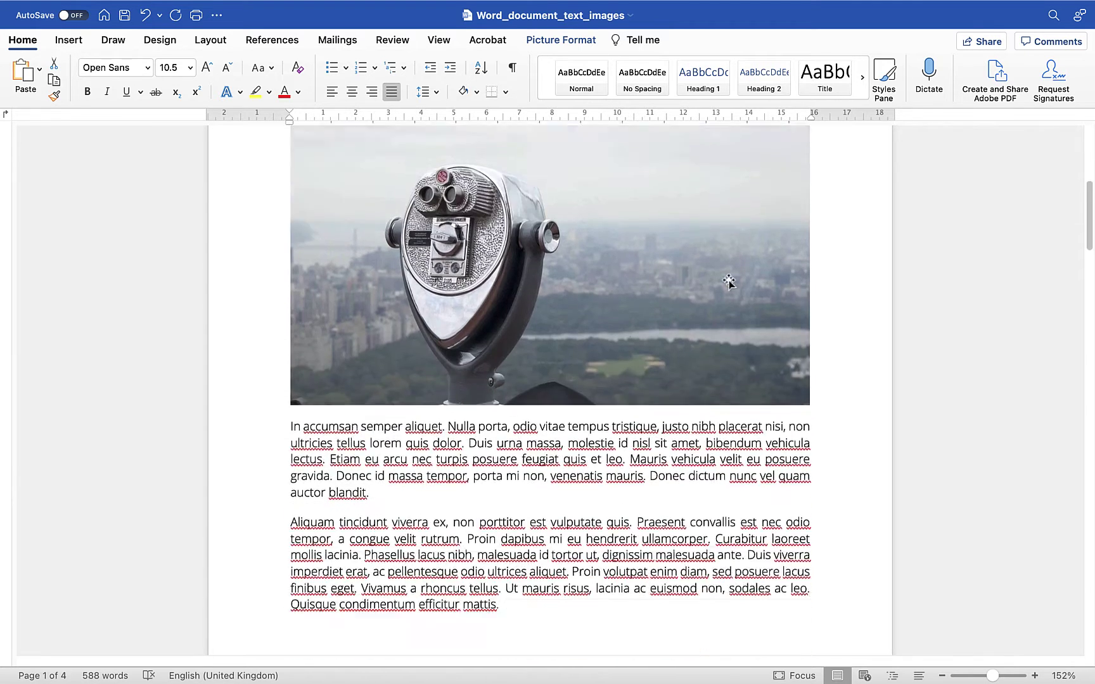
scroll(729, 280, down, 10)
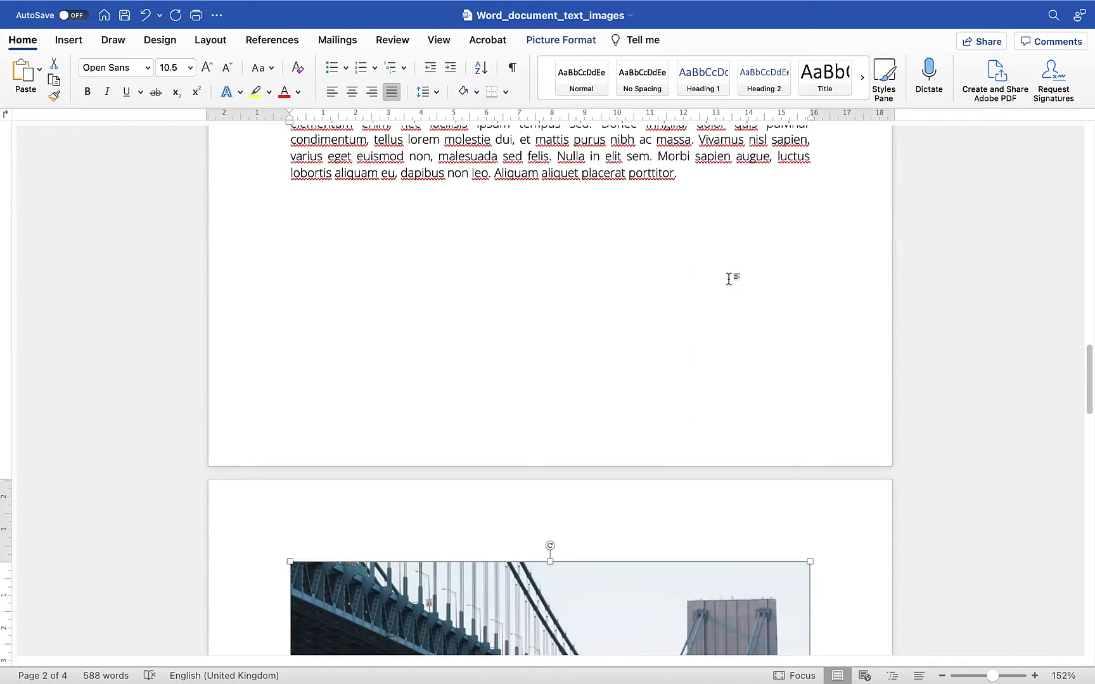
scroll(729, 279, down, 15)
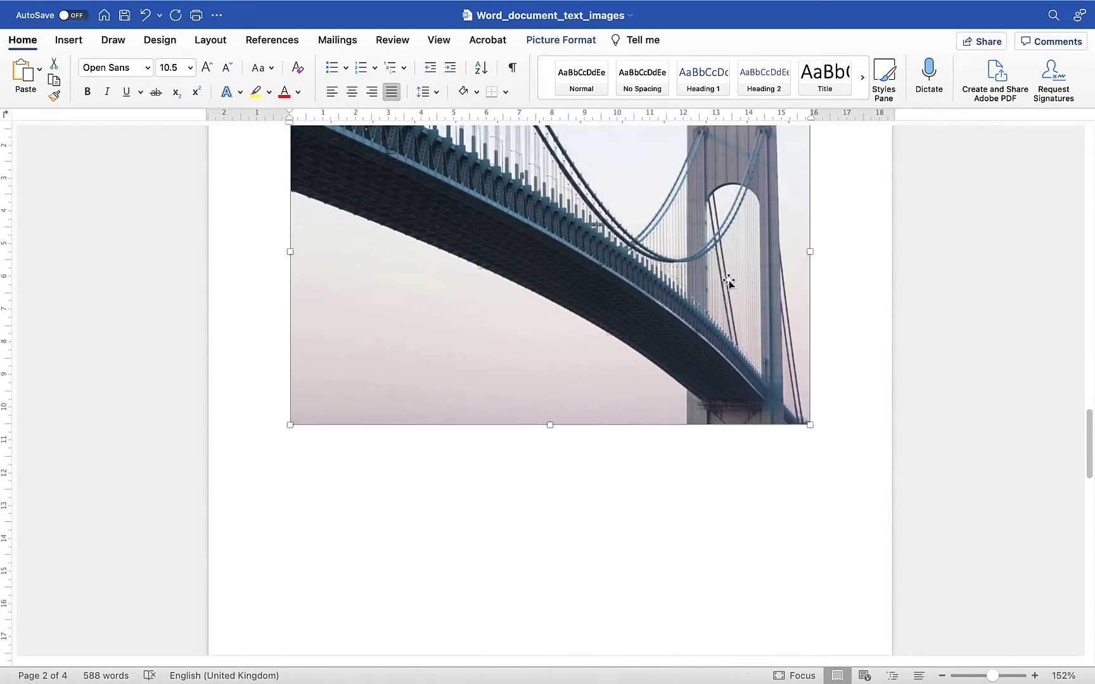
scroll(729, 280, down, 20)
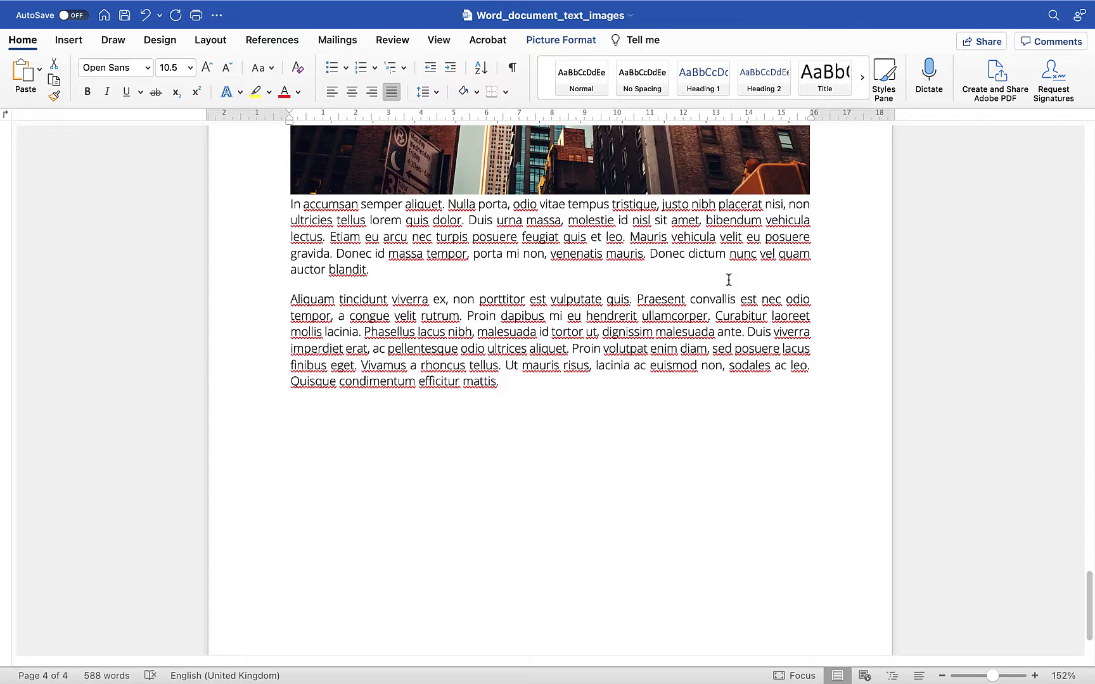
scroll(729, 279, up, 5)
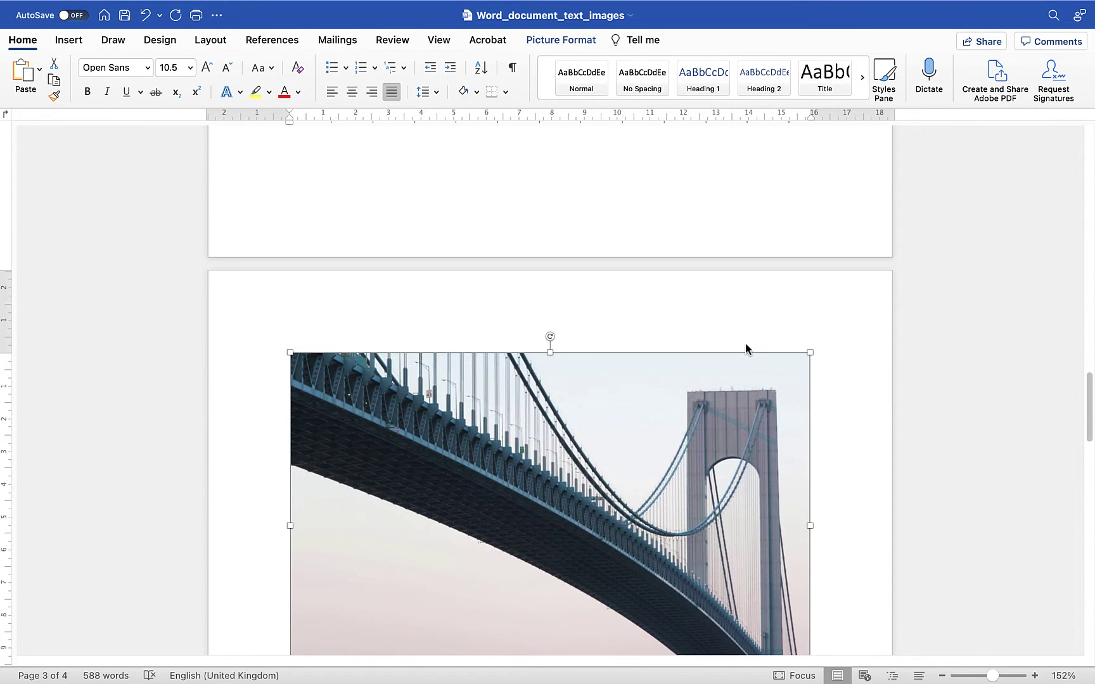
scroll(743, 329, down, 2)
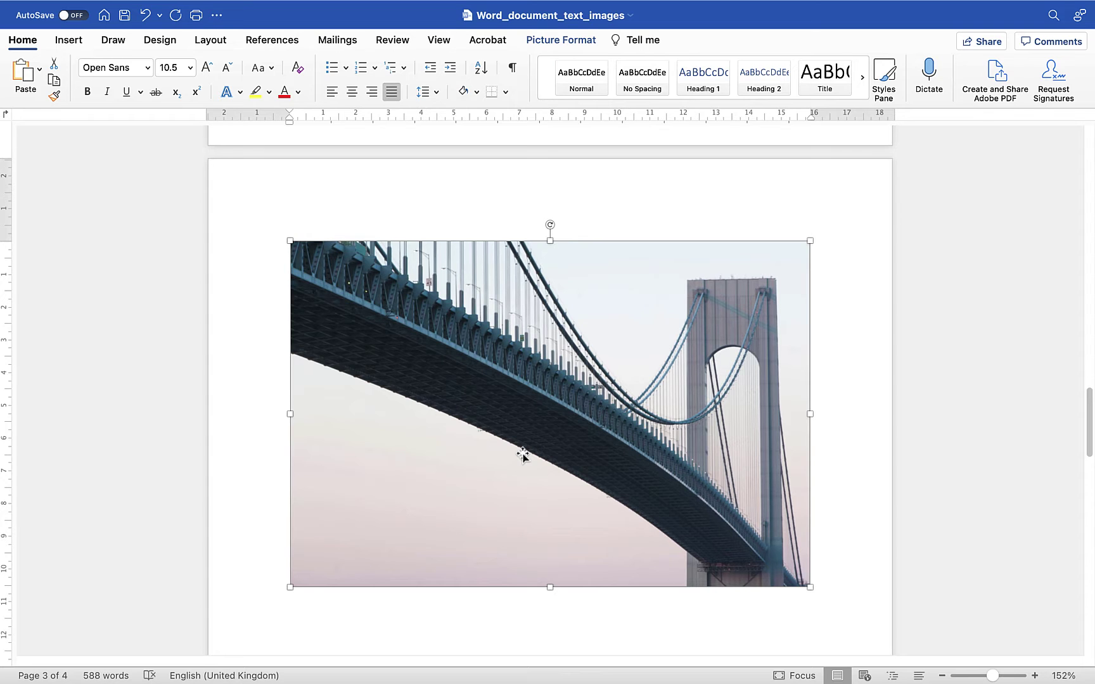
scroll(522, 454, up, 20)
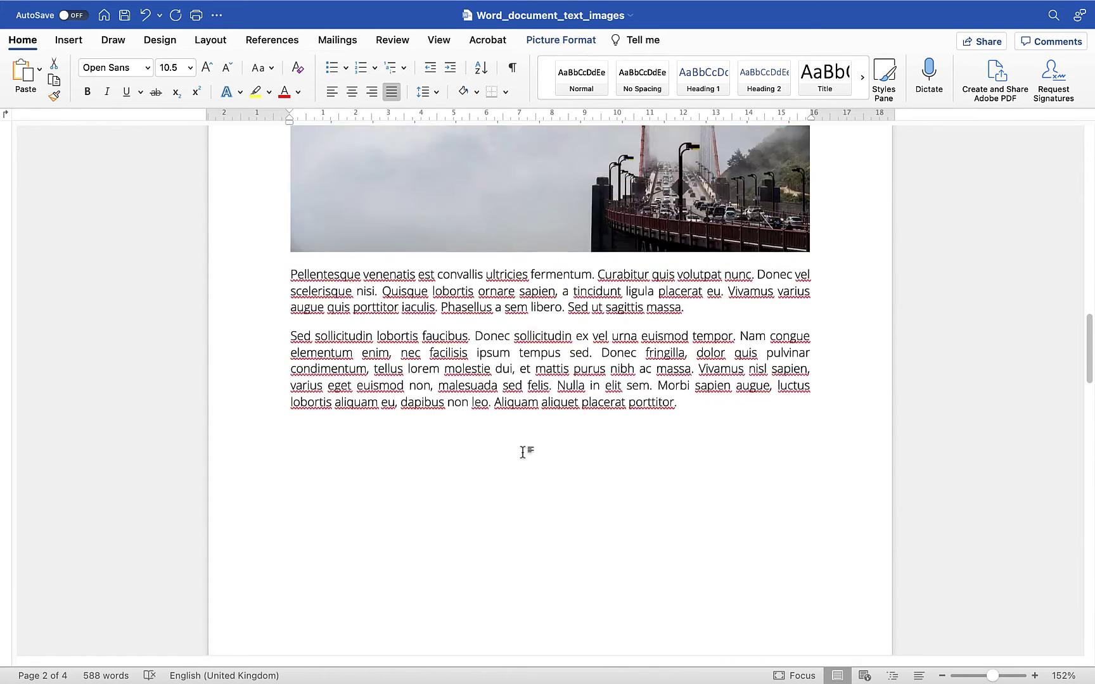
scroll(523, 455, up, 5)
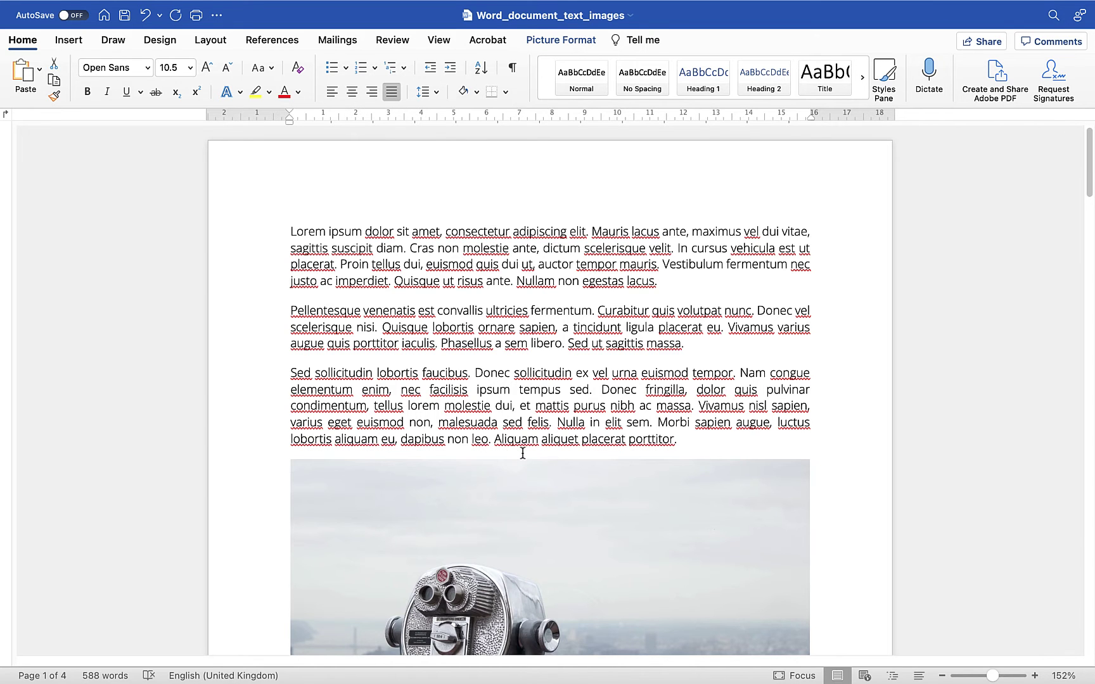
scroll(522, 454, down, 12)
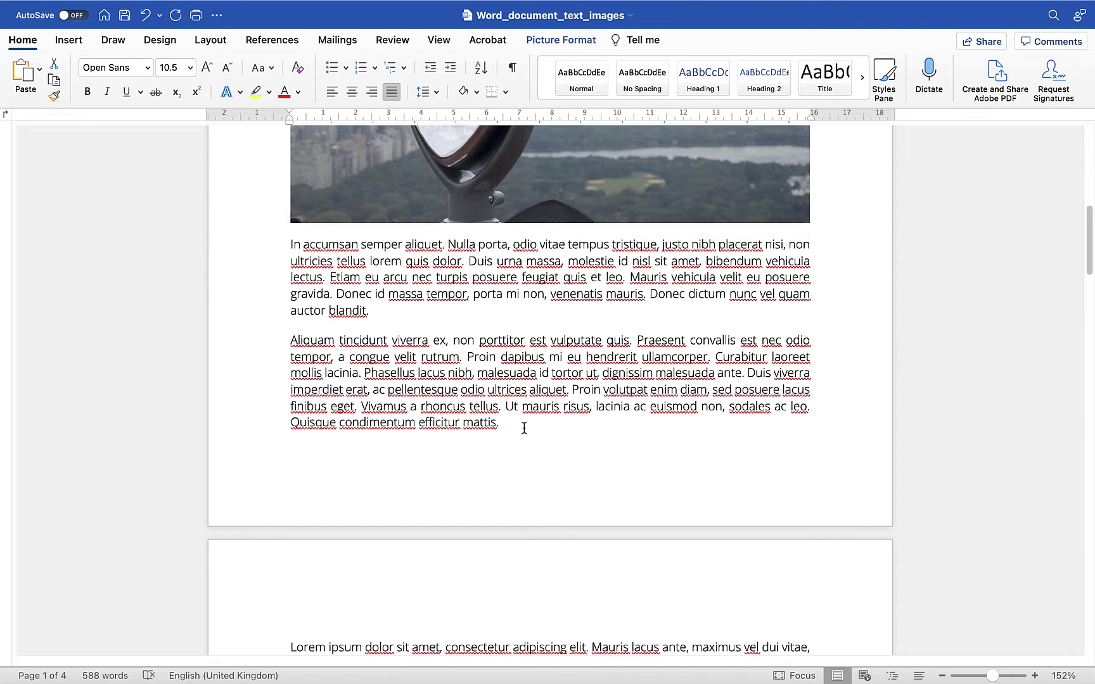
scroll(524, 428, down, 6)
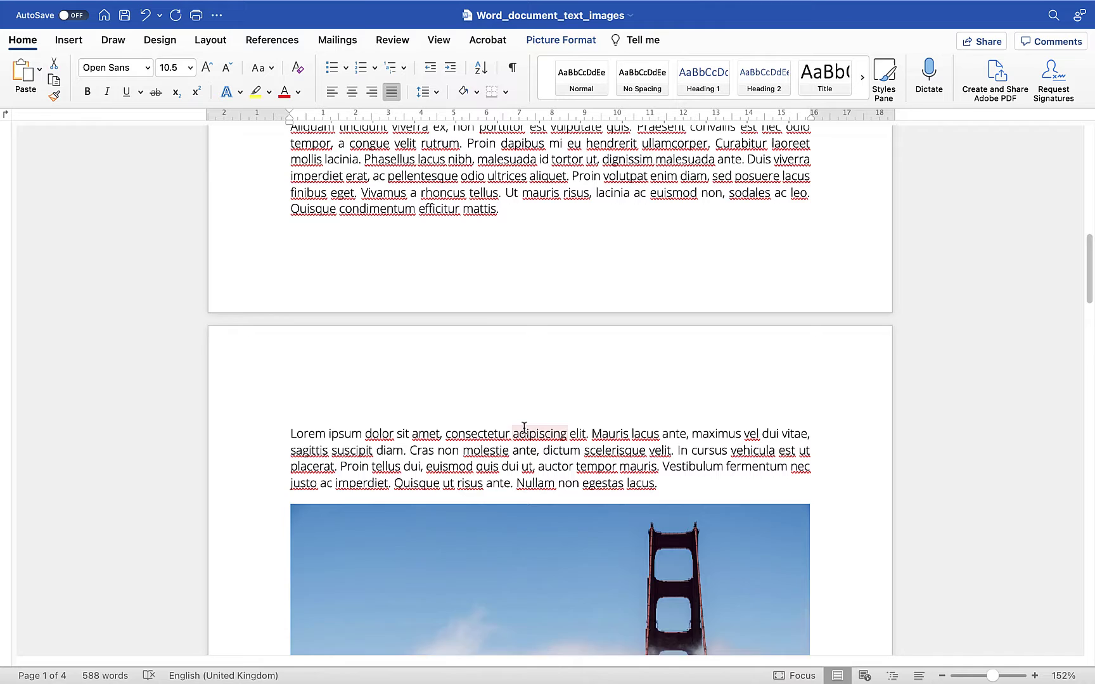
scroll(523, 428, up, 1)
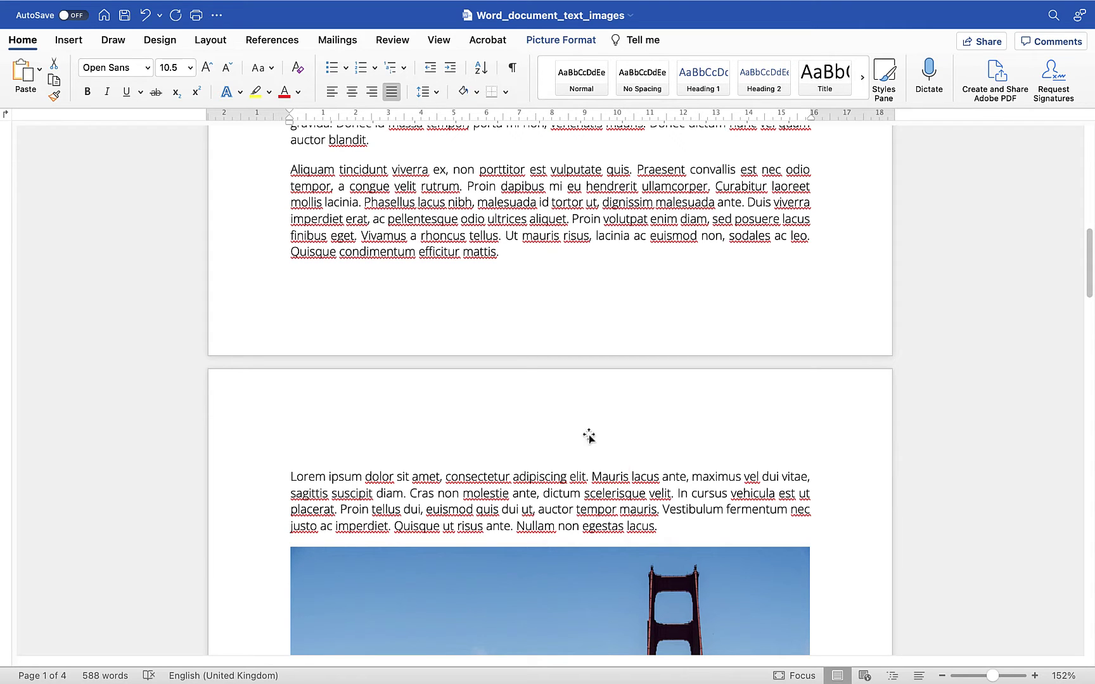
right_click(692, 679)
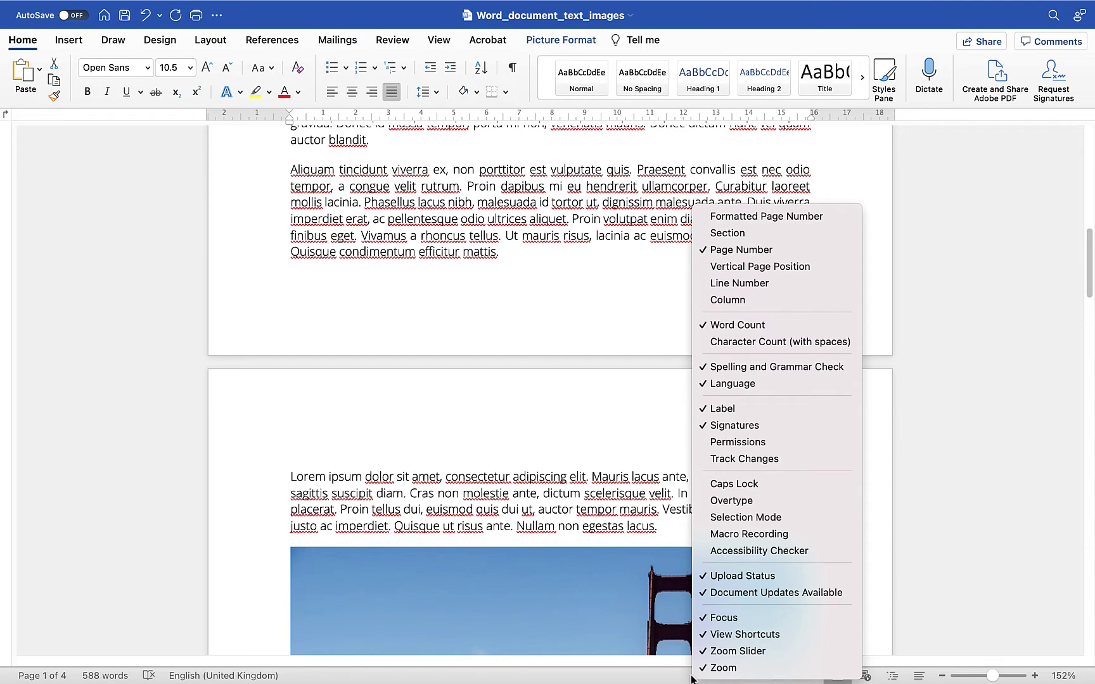
click(722, 234)
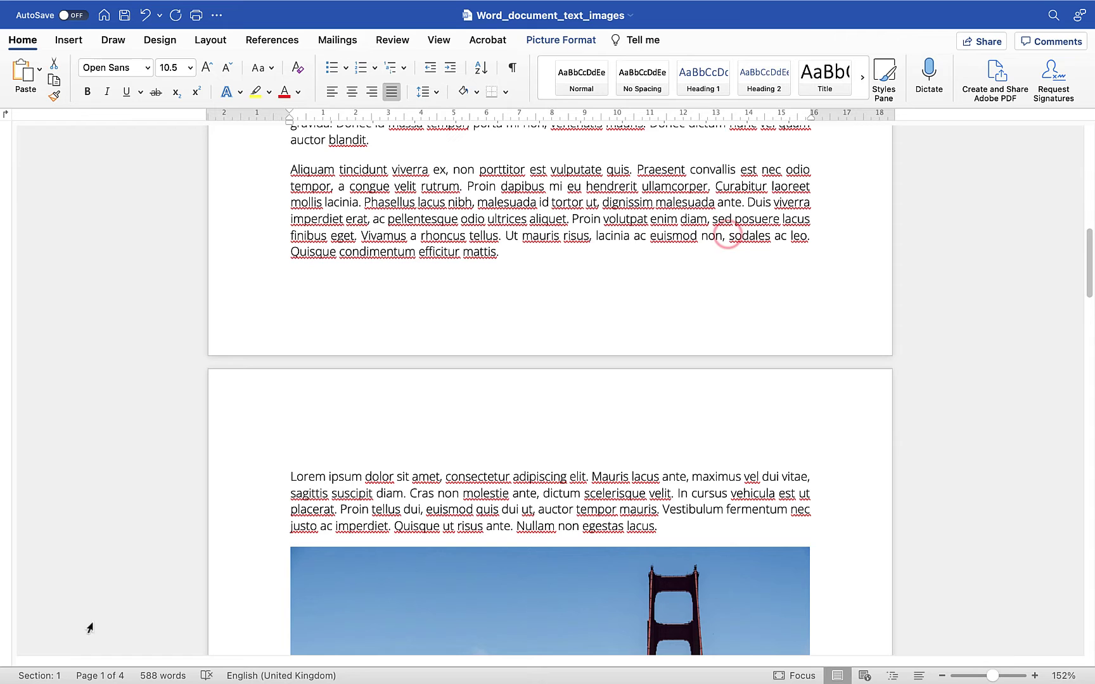
Step: Check the section number on pages 1, 2 and the last page; each reads Section: 1
click(383, 508)
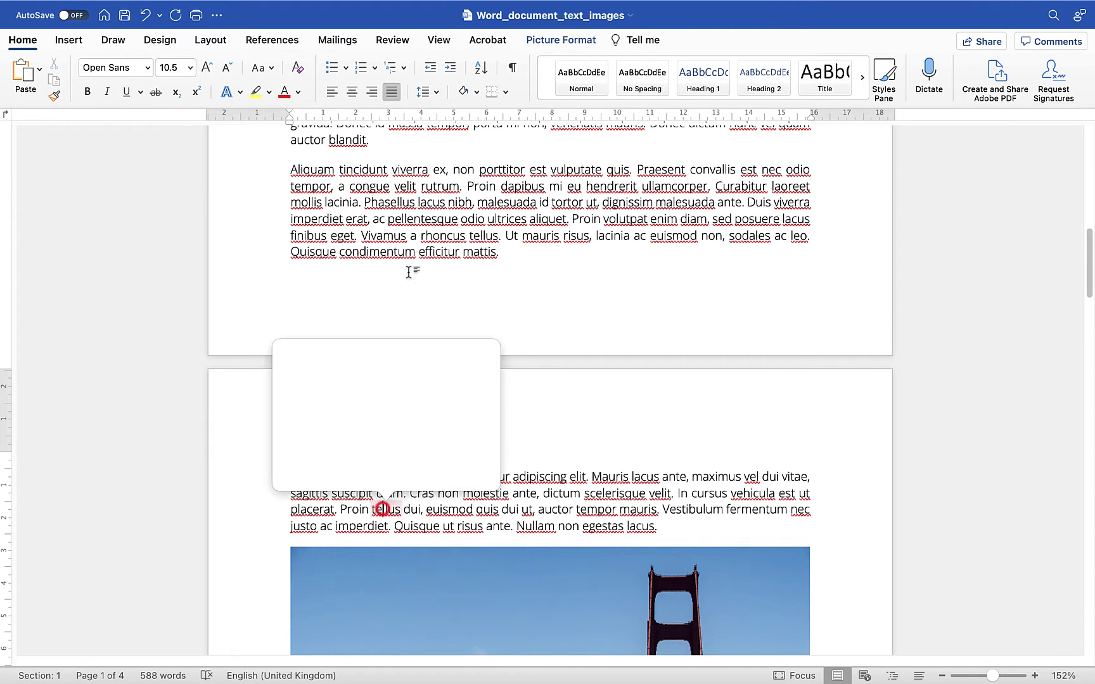
click(513, 252)
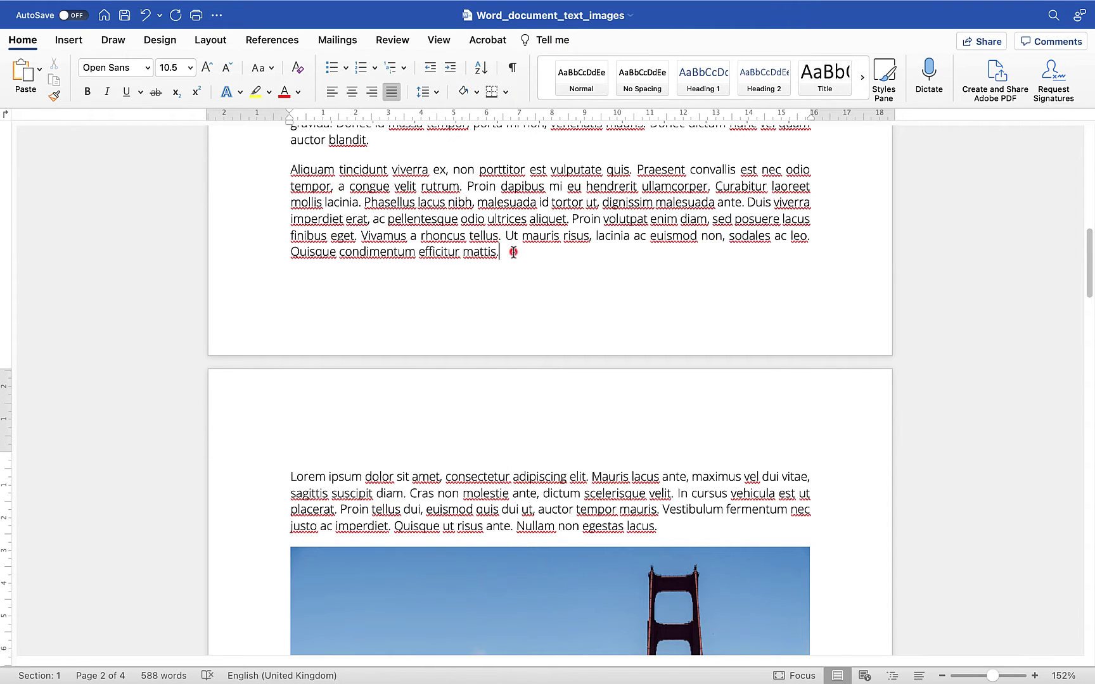
click(691, 536)
click(590, 273)
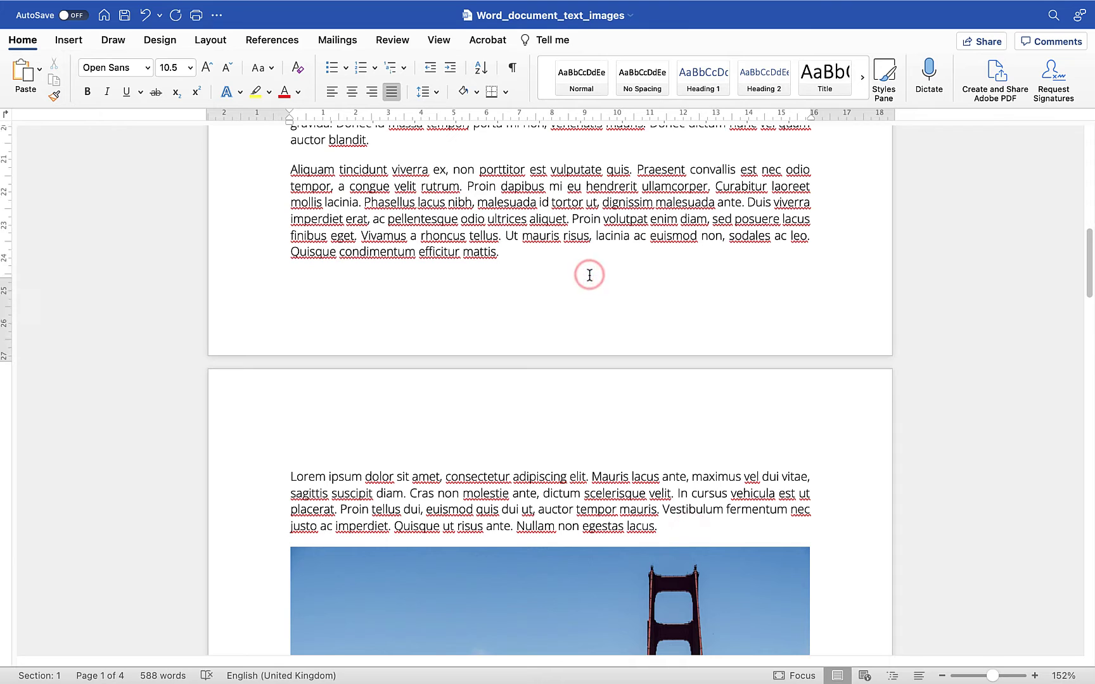
scroll(589, 275, down, 10)
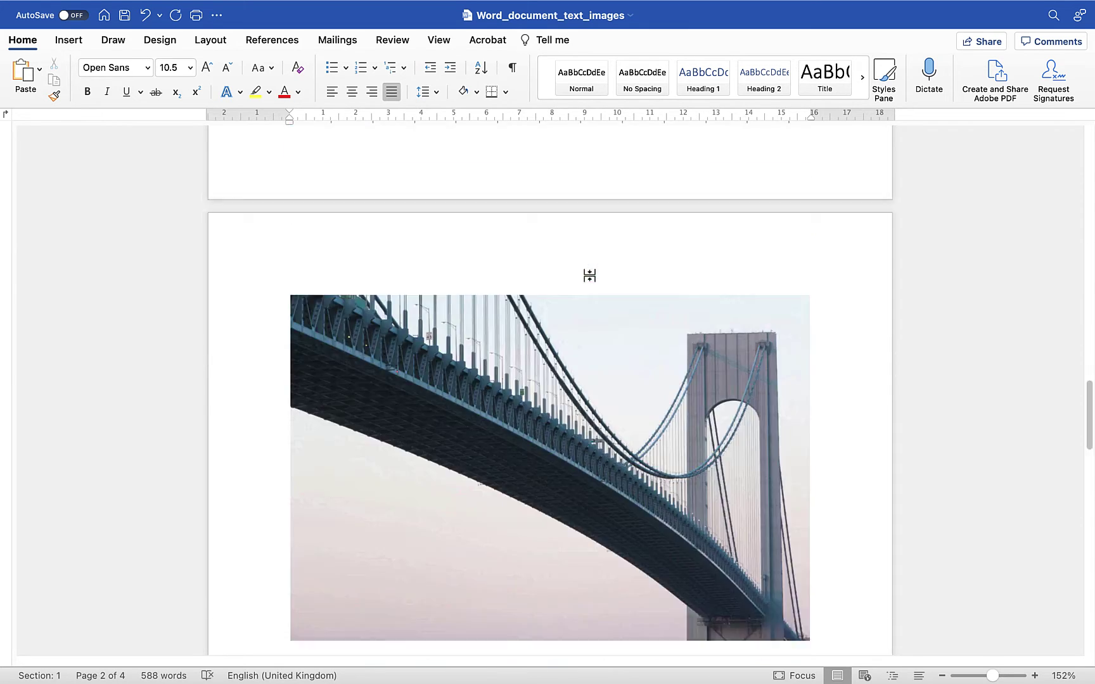
scroll(590, 275, down, 15)
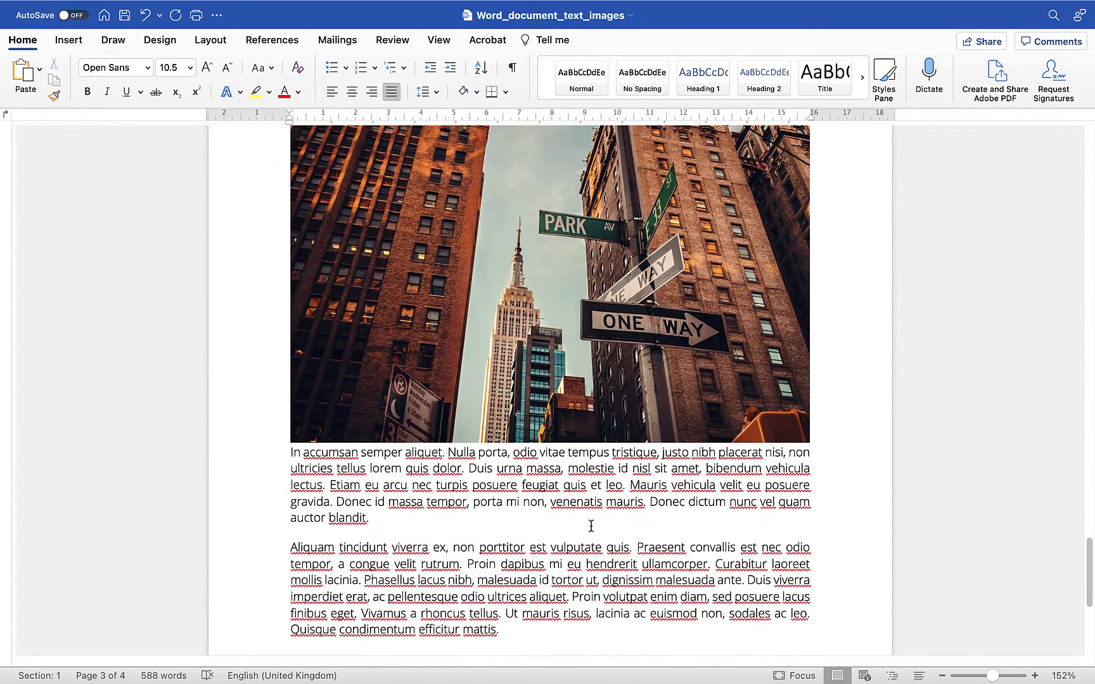
click(591, 526)
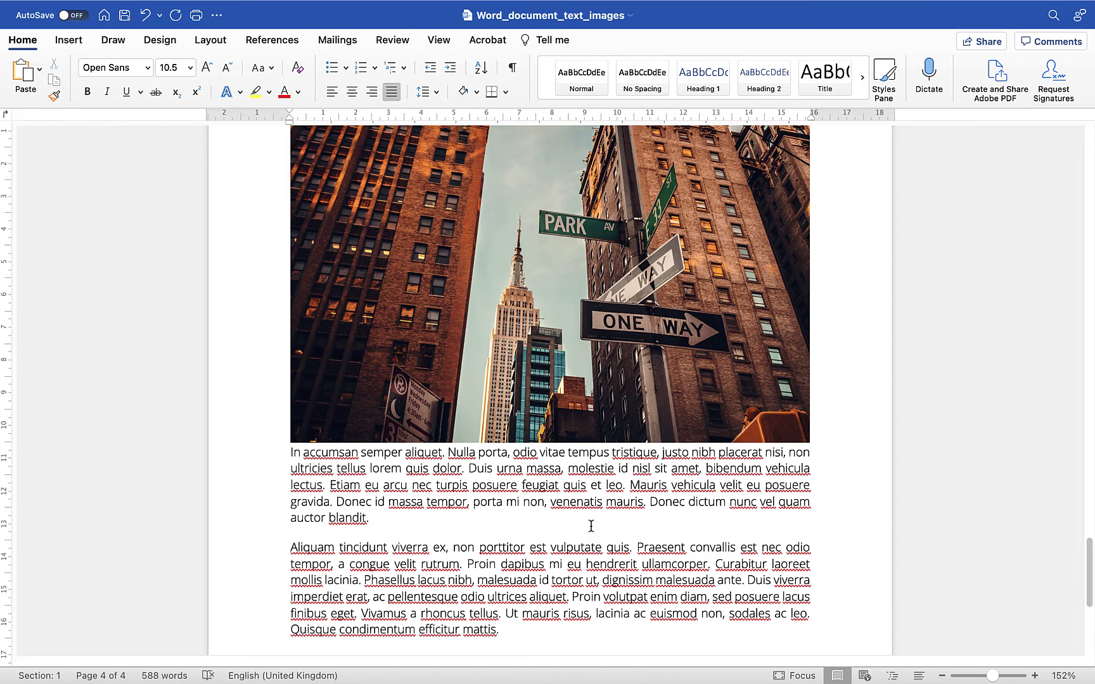
scroll(590, 525, up, 15)
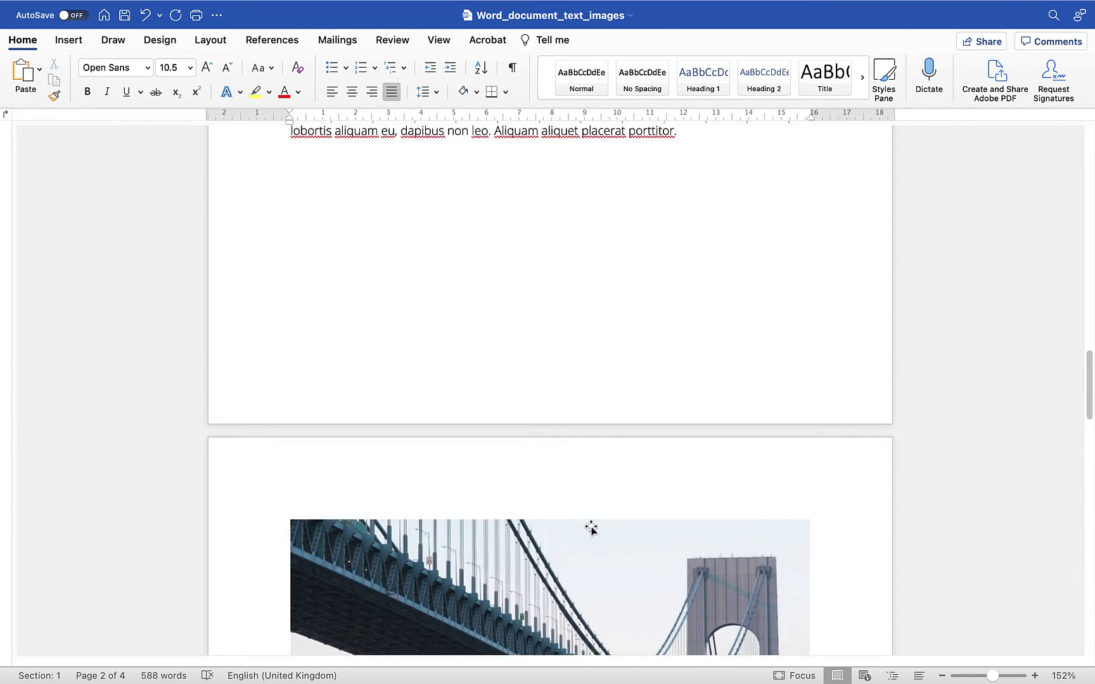
scroll(591, 528, up, 15)
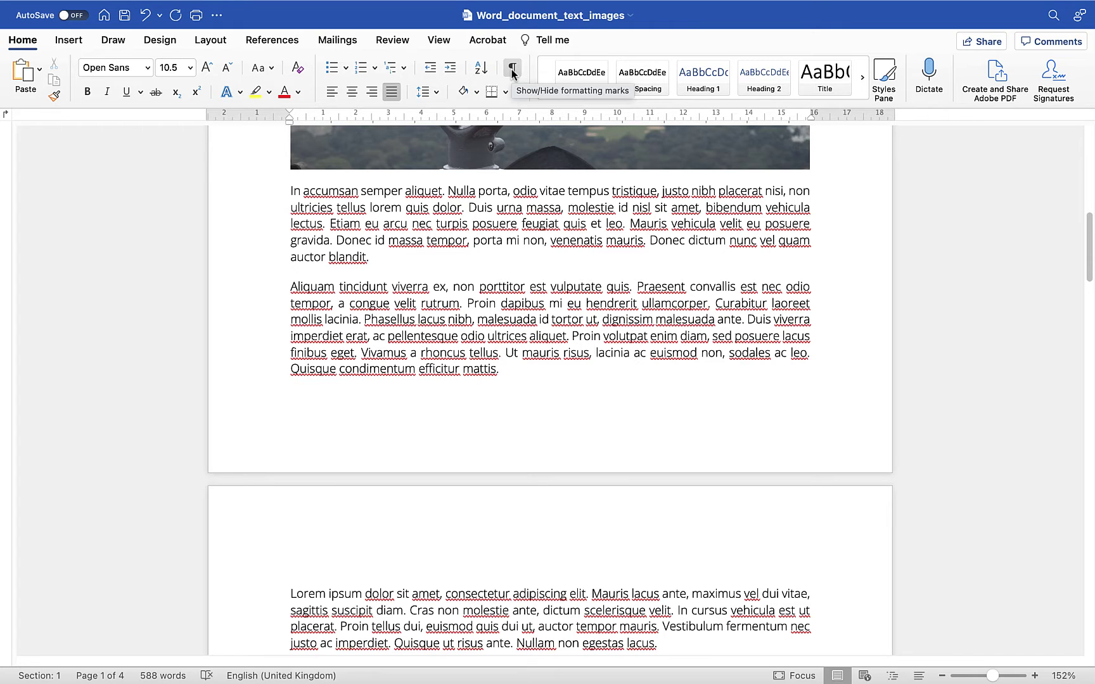
Step: Show formatting marks throughout the document
click(513, 71)
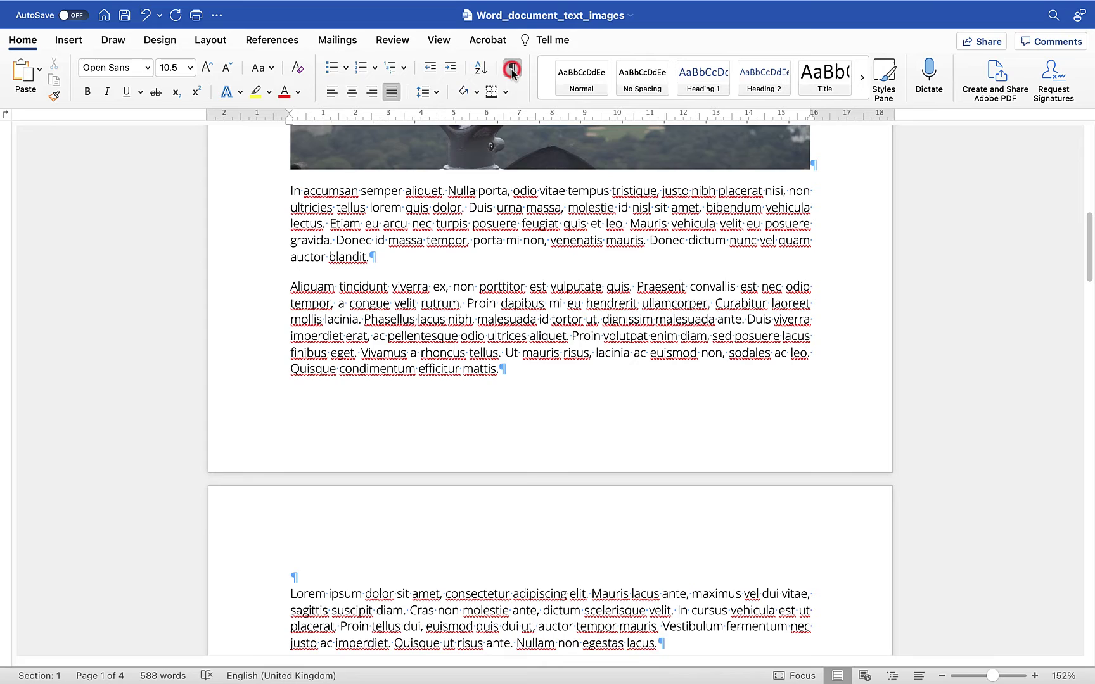
scroll(540, 267, up, 1)
scroll(538, 265, down, 12)
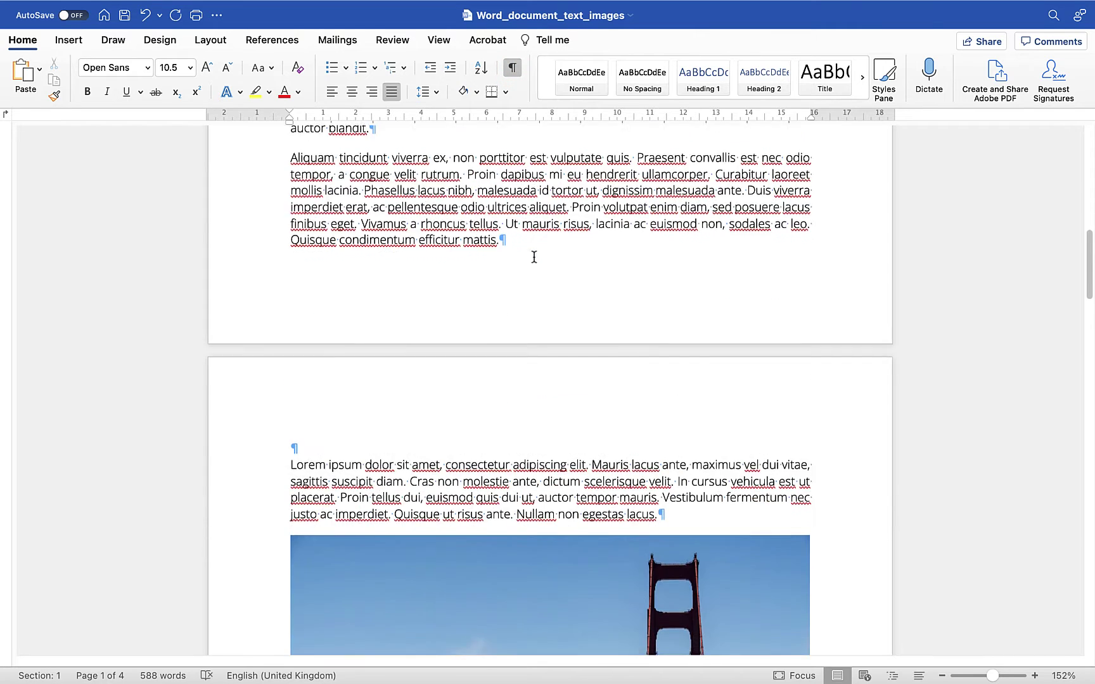
scroll(534, 258, down, 5)
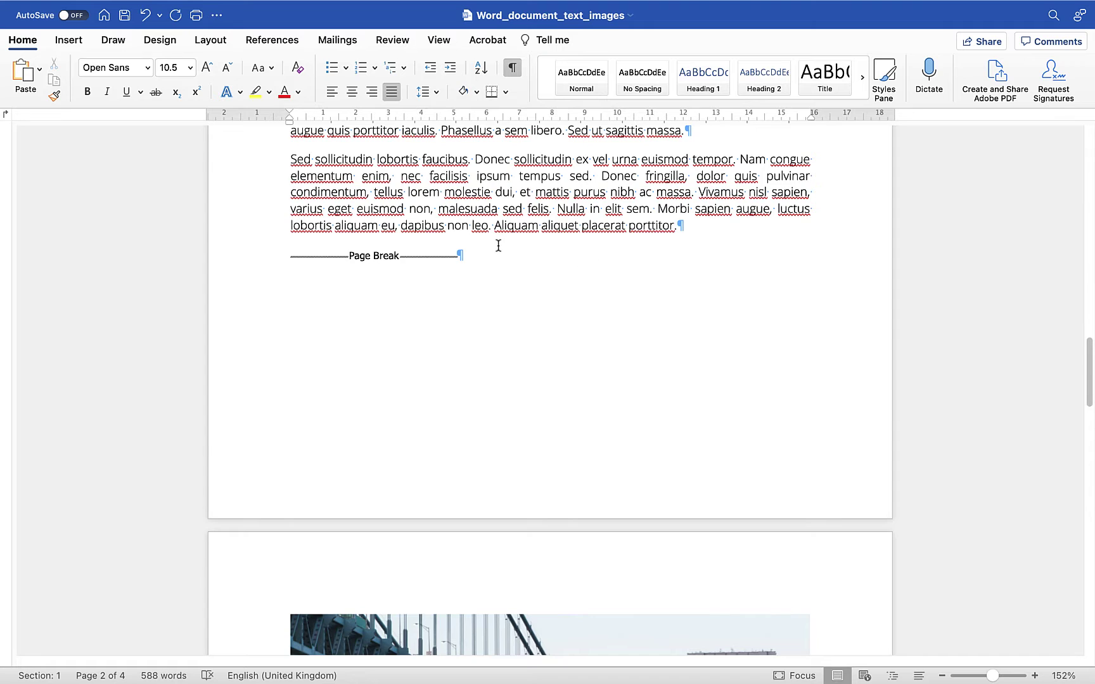
scroll(499, 243, down, 4)
Step: Scroll past the binoculars and Golden Gate images to the bridge photo and page break on page 3
scroll(499, 244, up, 3)
scroll(498, 244, up, 1)
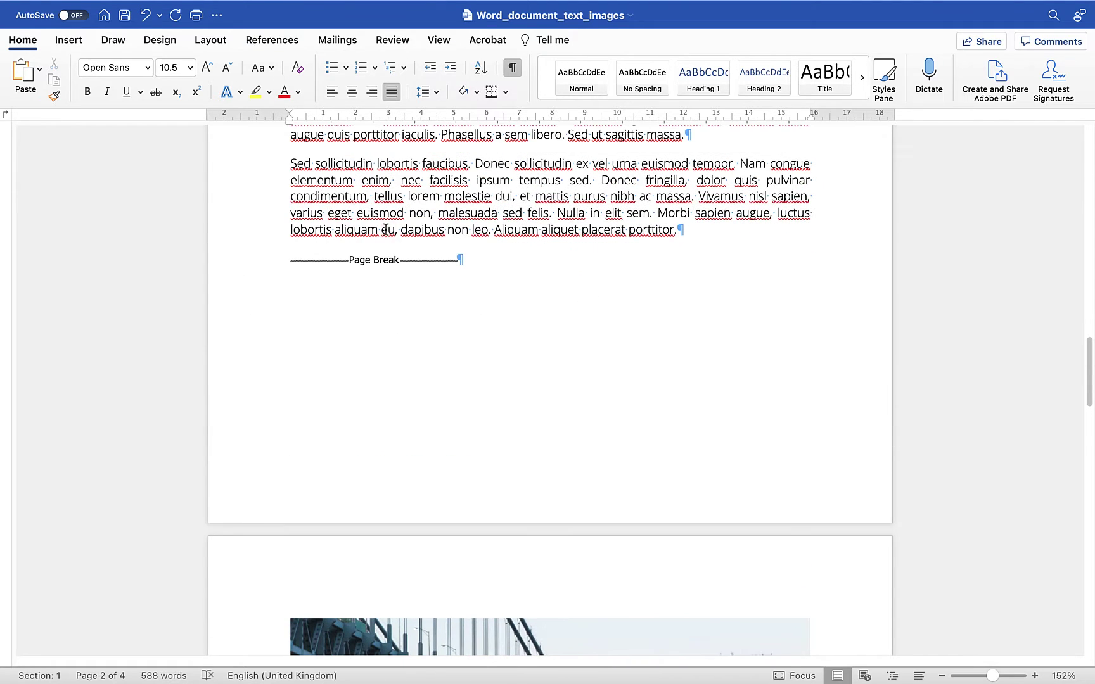
scroll(385, 229, down, 20)
scroll(385, 228, up, 4)
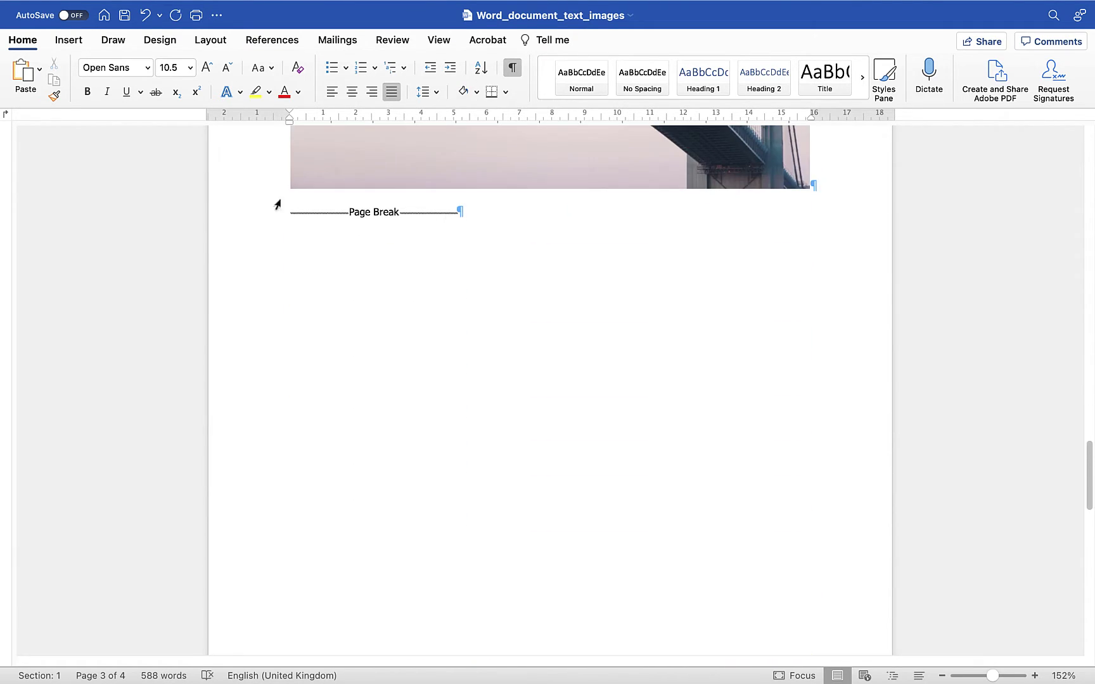
scroll(383, 230, down, 5)
scroll(383, 229, up, 15)
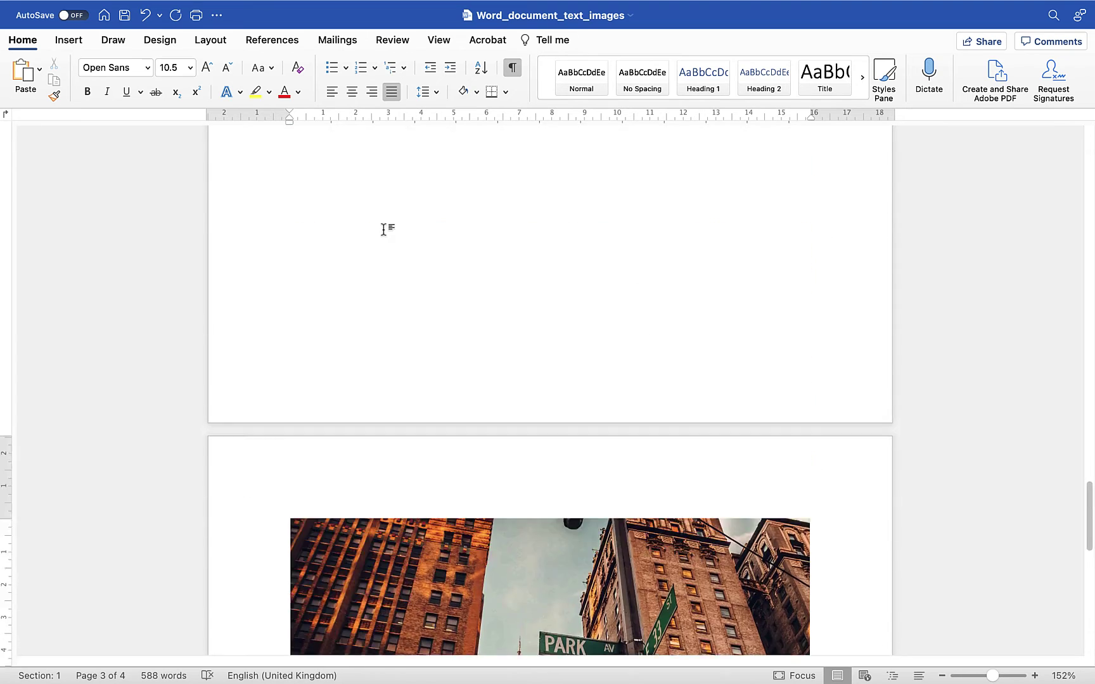
scroll(384, 229, up, 15)
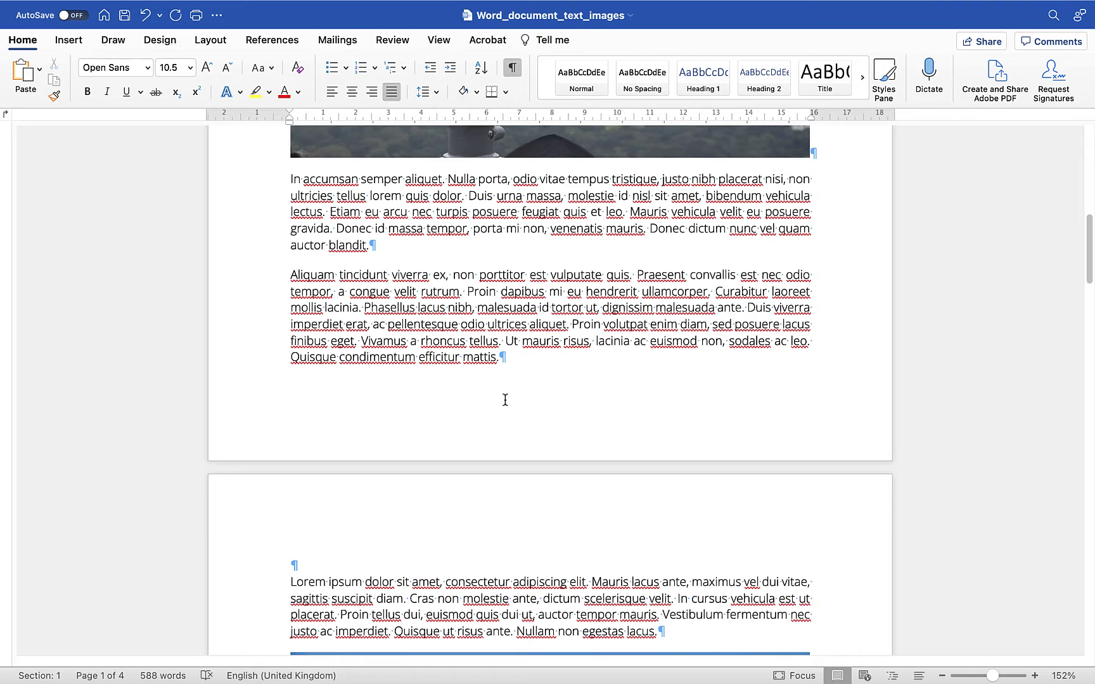
scroll(508, 366, up, 5)
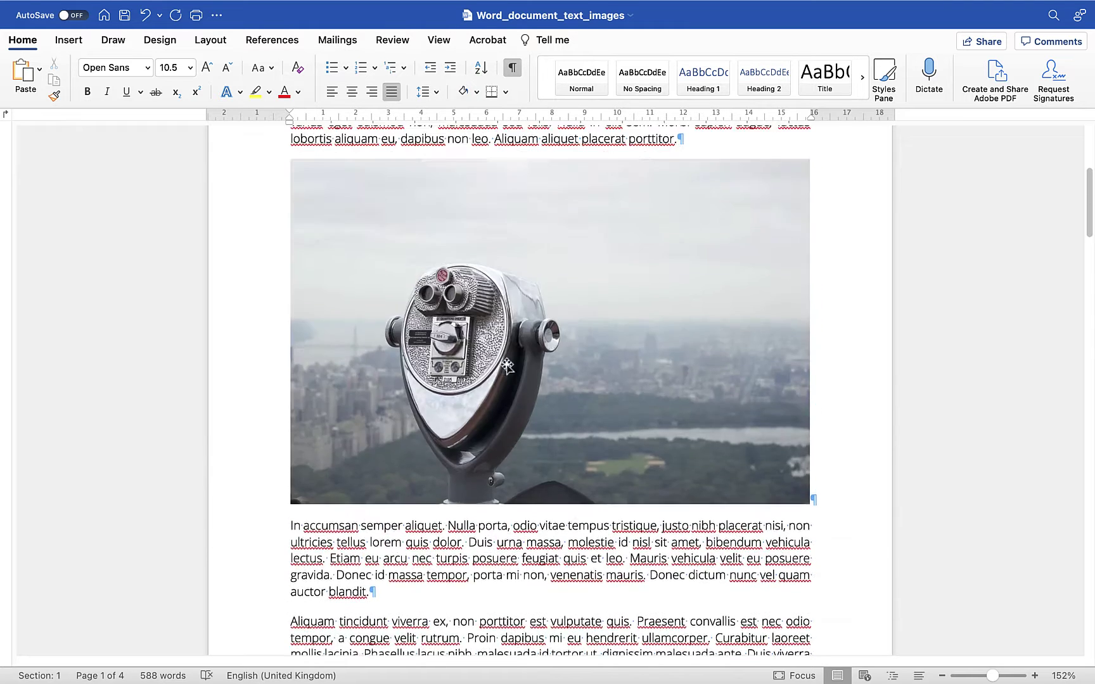
scroll(507, 366, up, 4)
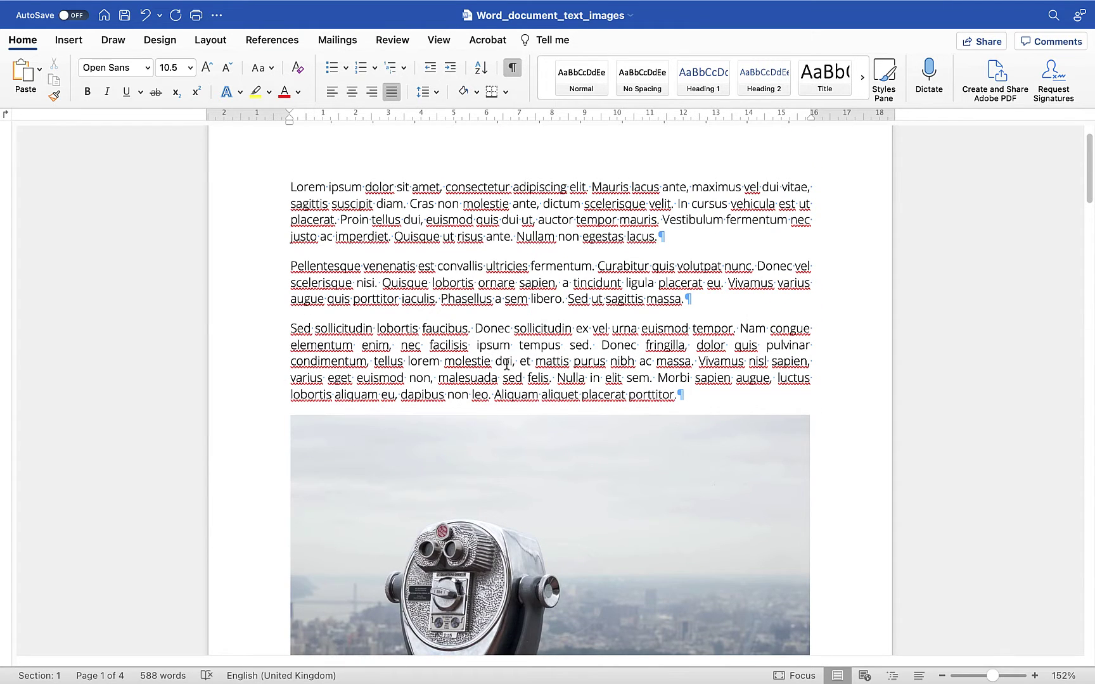
scroll(507, 367, down, 20)
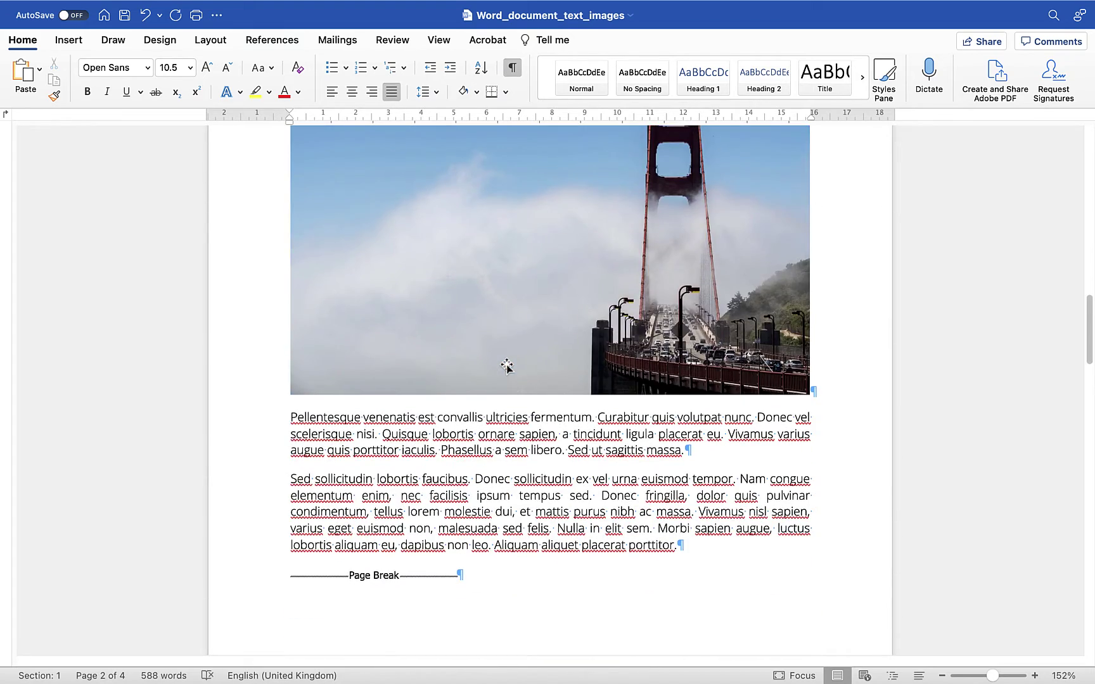
scroll(507, 366, down, 10)
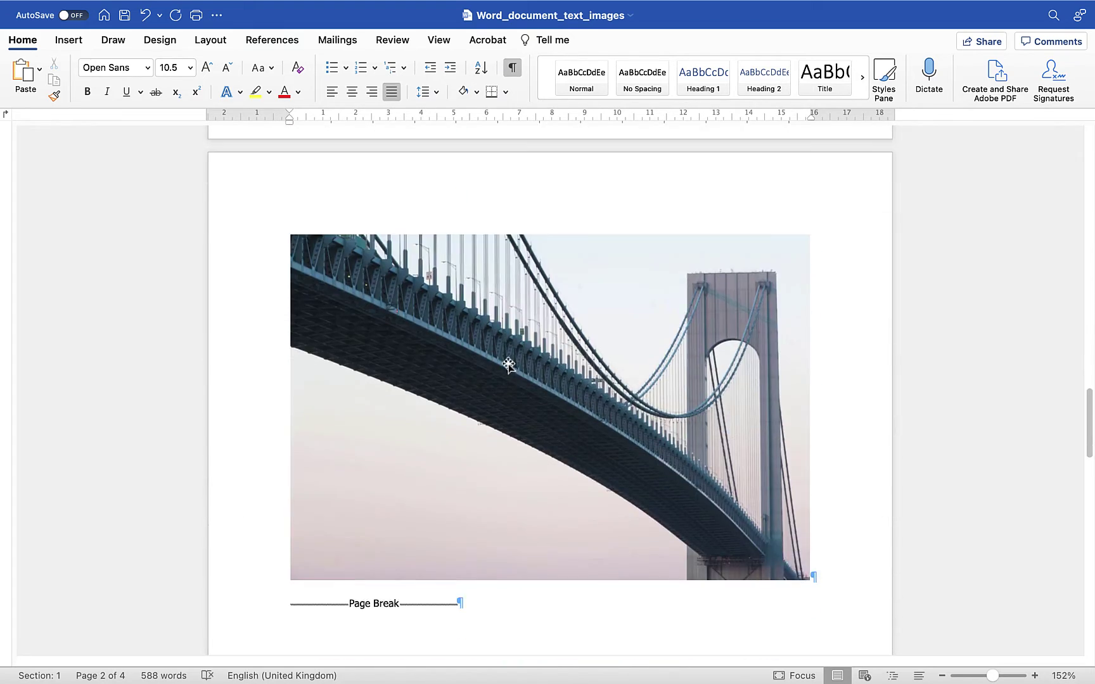
scroll(509, 365, down, 4)
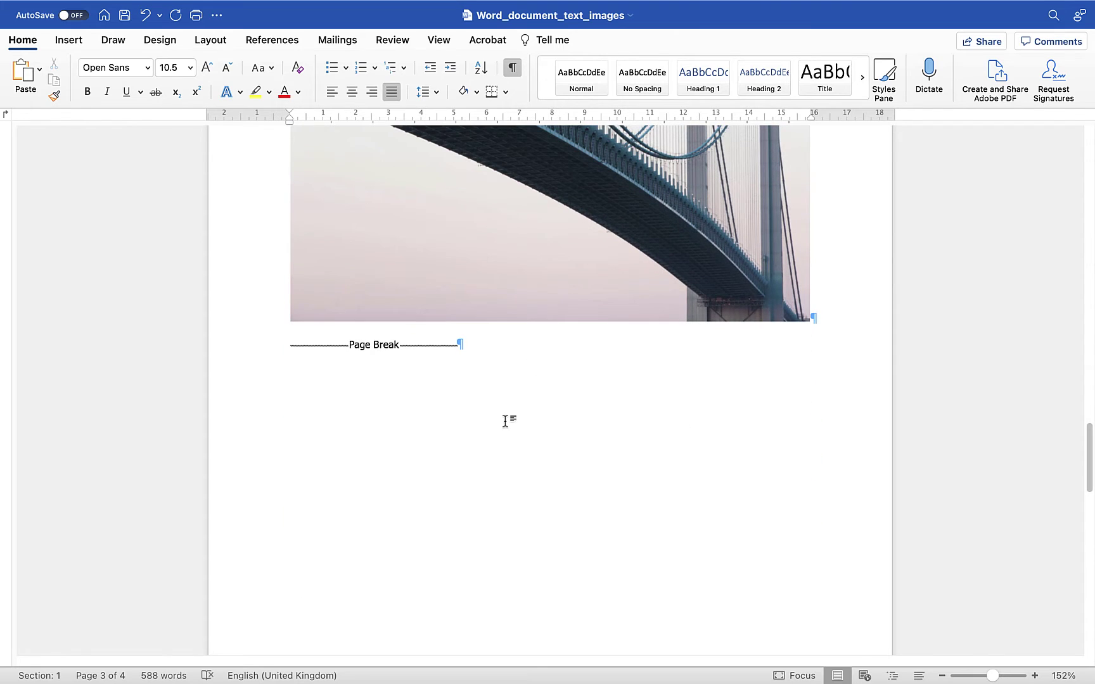
scroll(505, 422, up, 4)
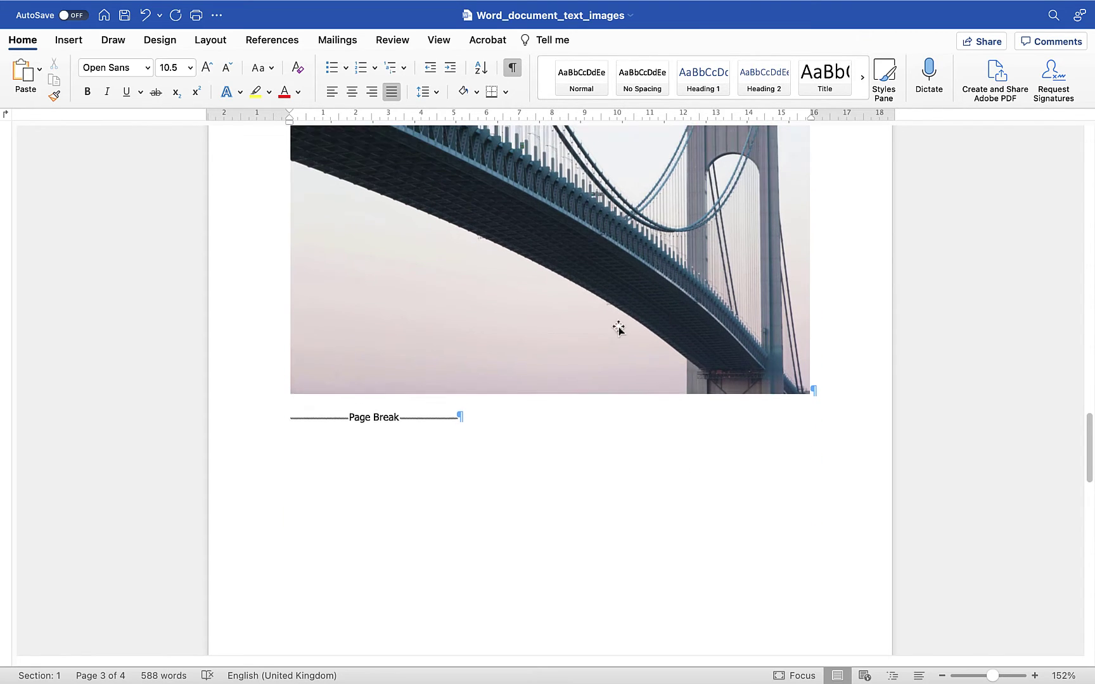
Step: With the caret before the bridge image, set Landscape orientation, which turns the whole document into five landscape pages
click(288, 200)
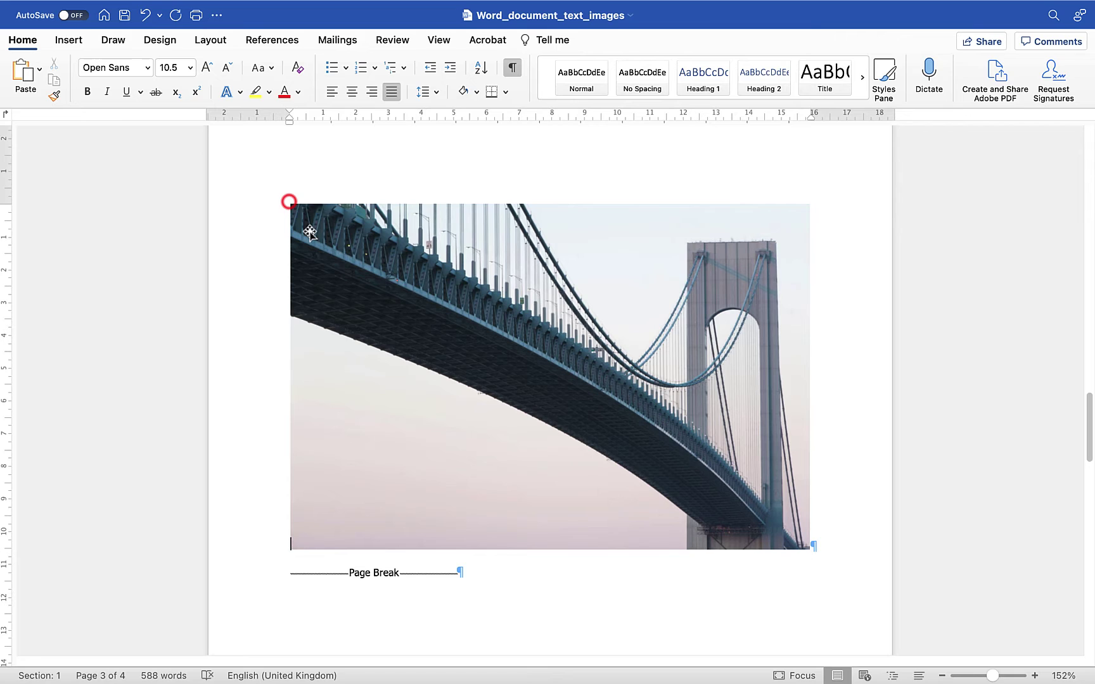
click(841, 505)
click(211, 42)
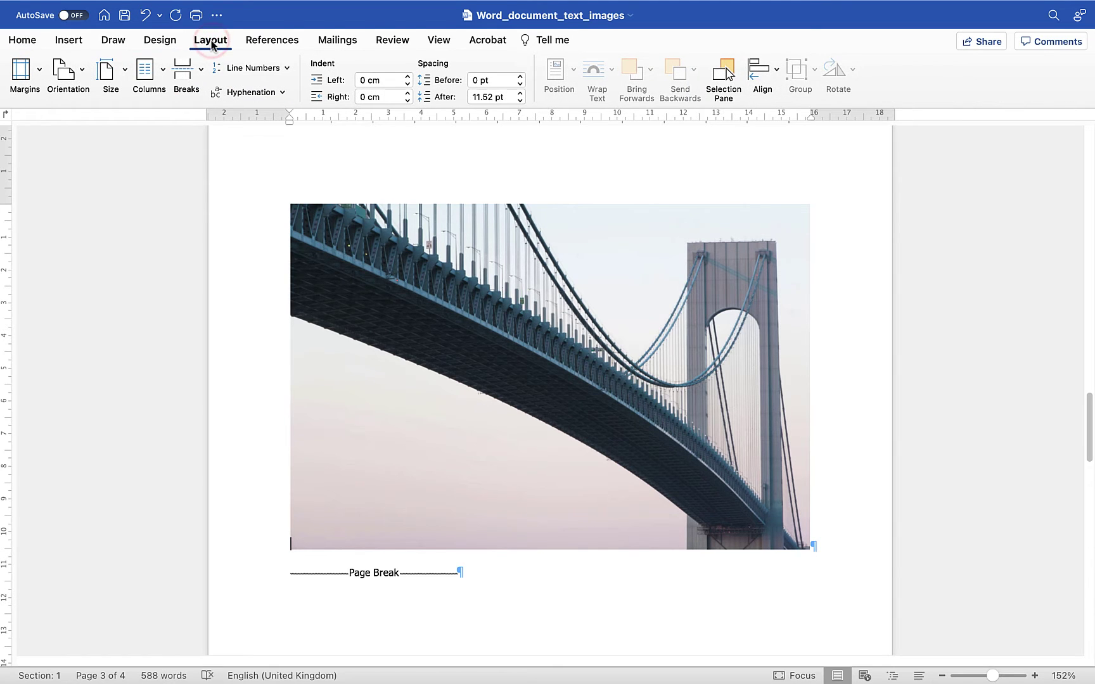
click(66, 73)
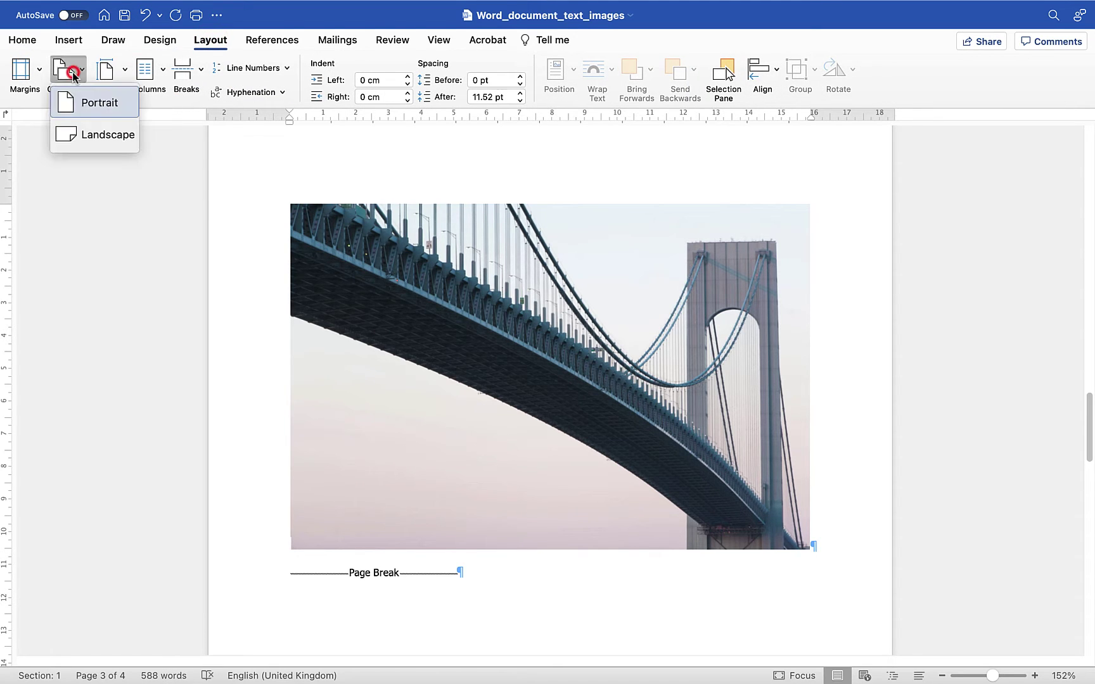
click(90, 146)
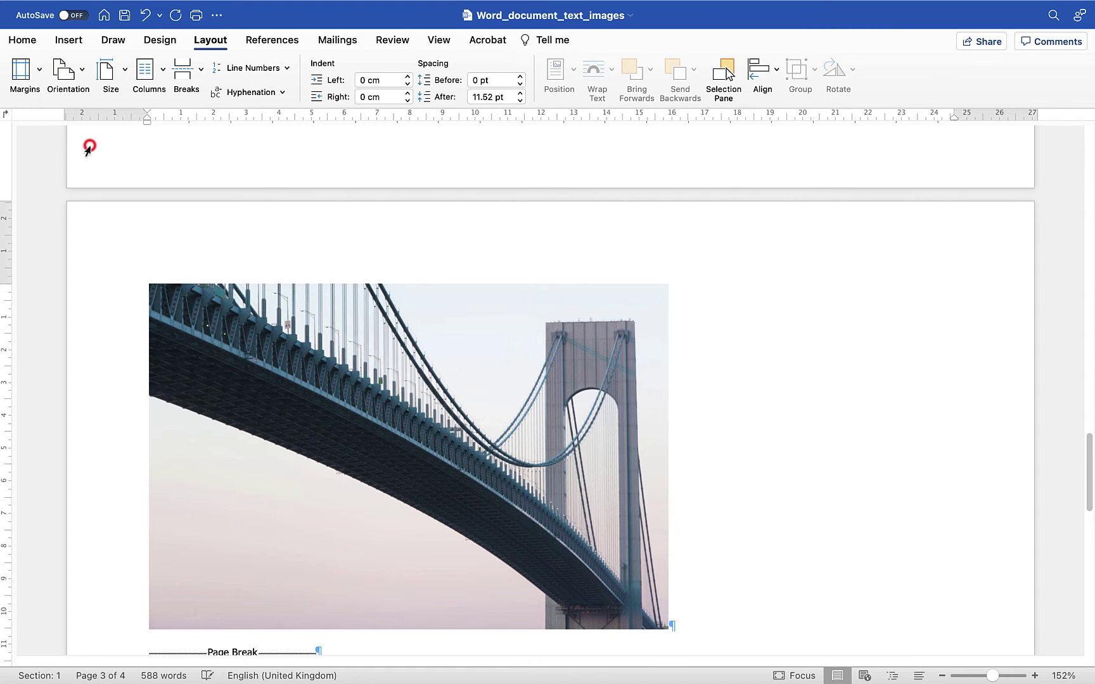
scroll(189, 250, down, 5)
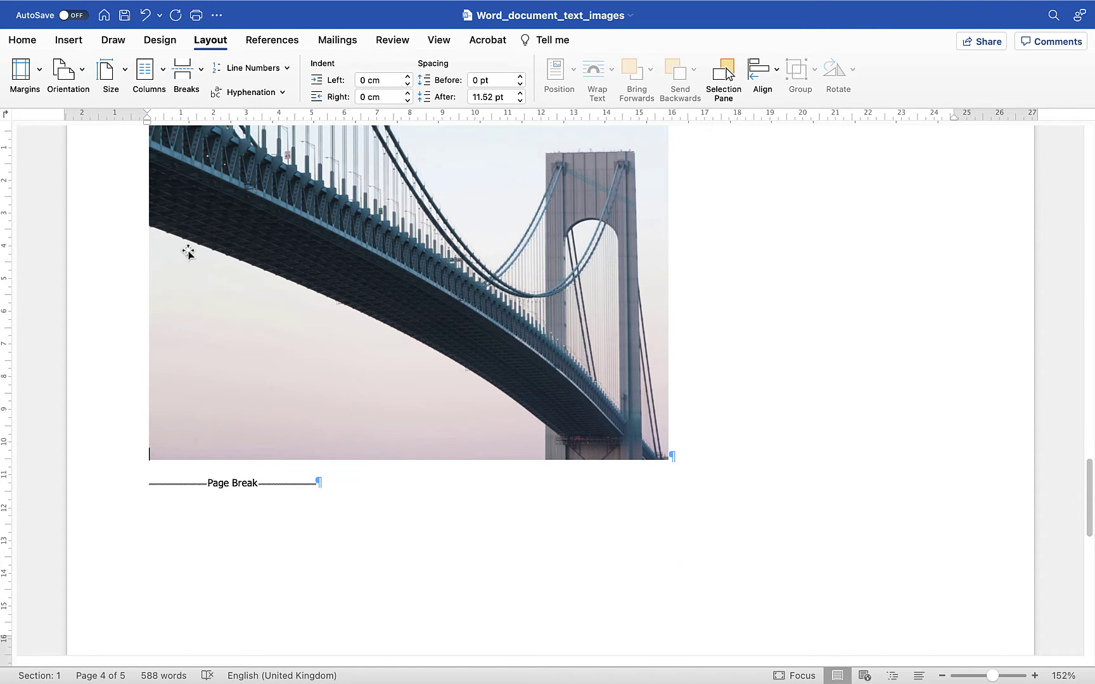
scroll(189, 250, up, 20)
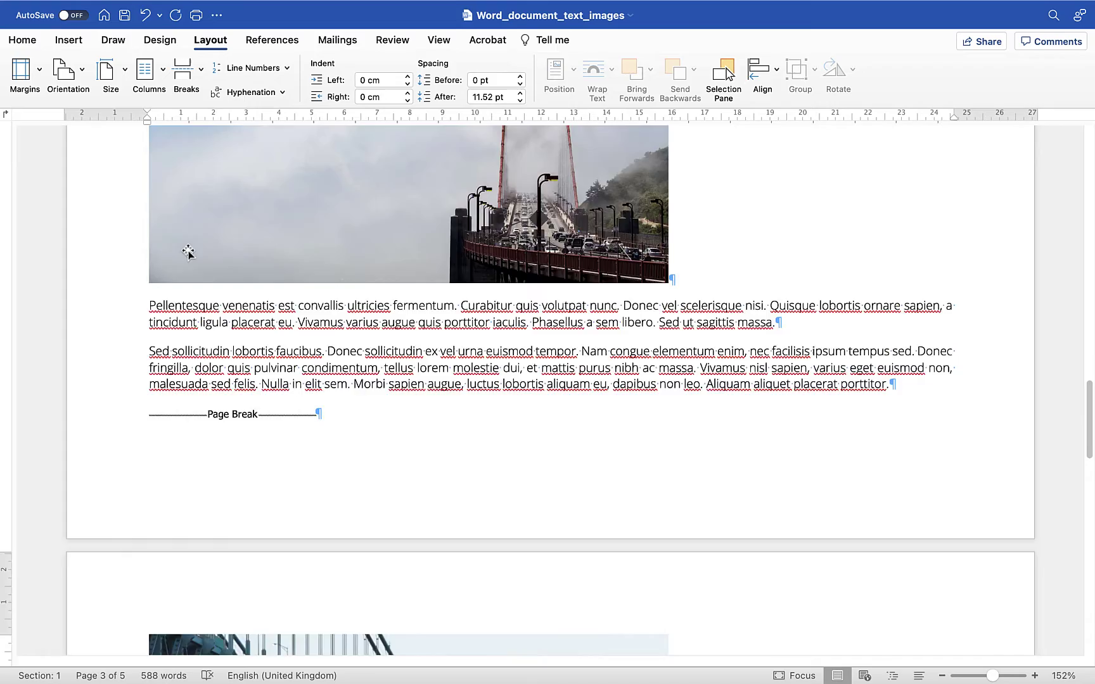
Step: Undo the Landscape change so the document returns to four portrait pages
scroll(189, 250, up, 10)
scroll(188, 250, down, 15)
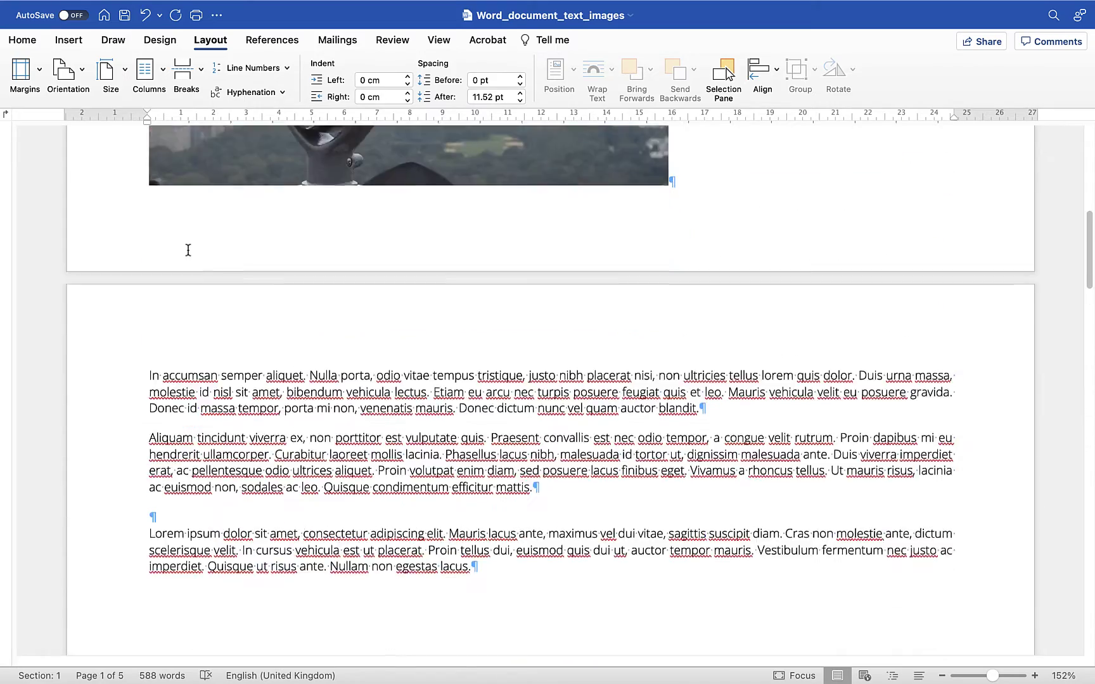
scroll(188, 250, down, 3)
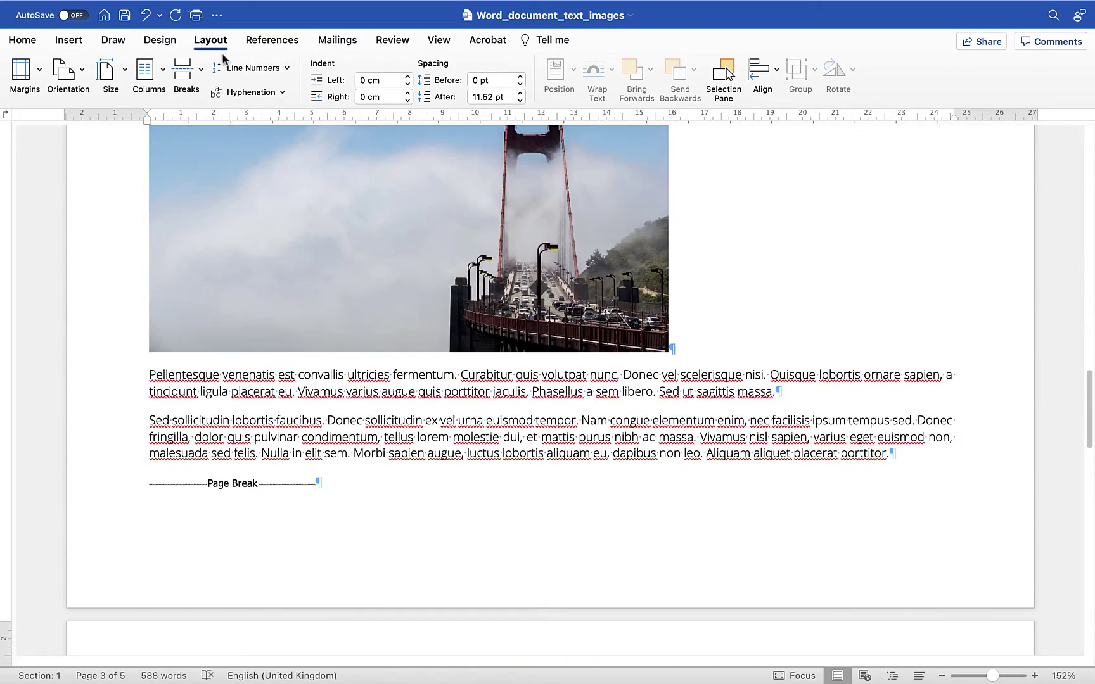
click(144, 17)
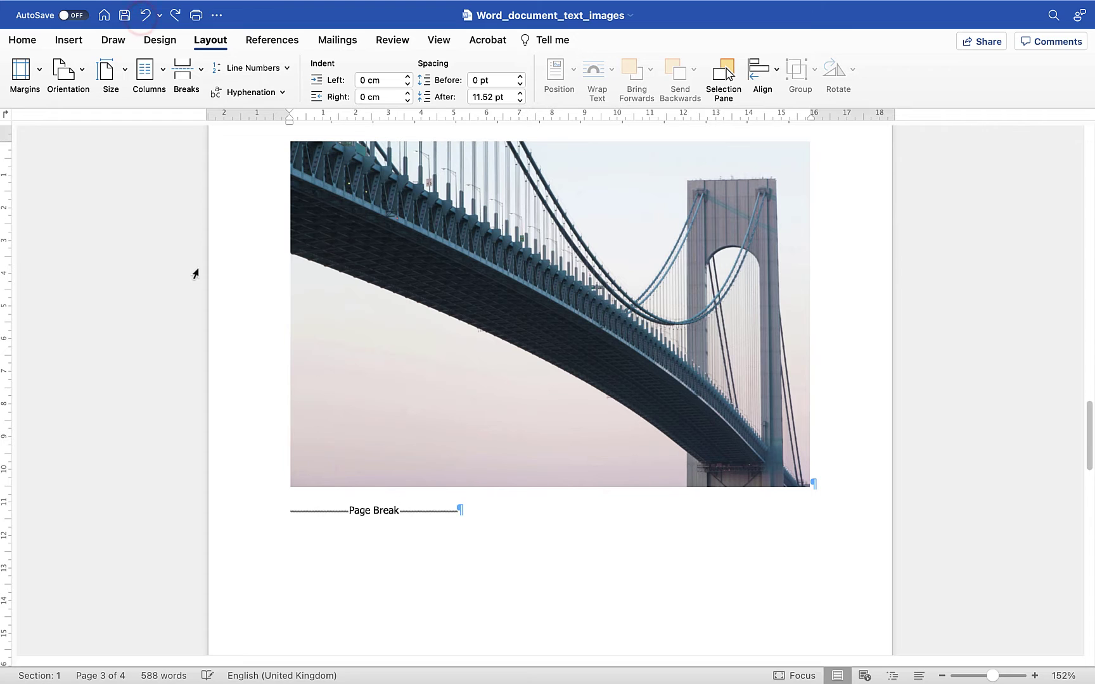
scroll(195, 282, up, 10)
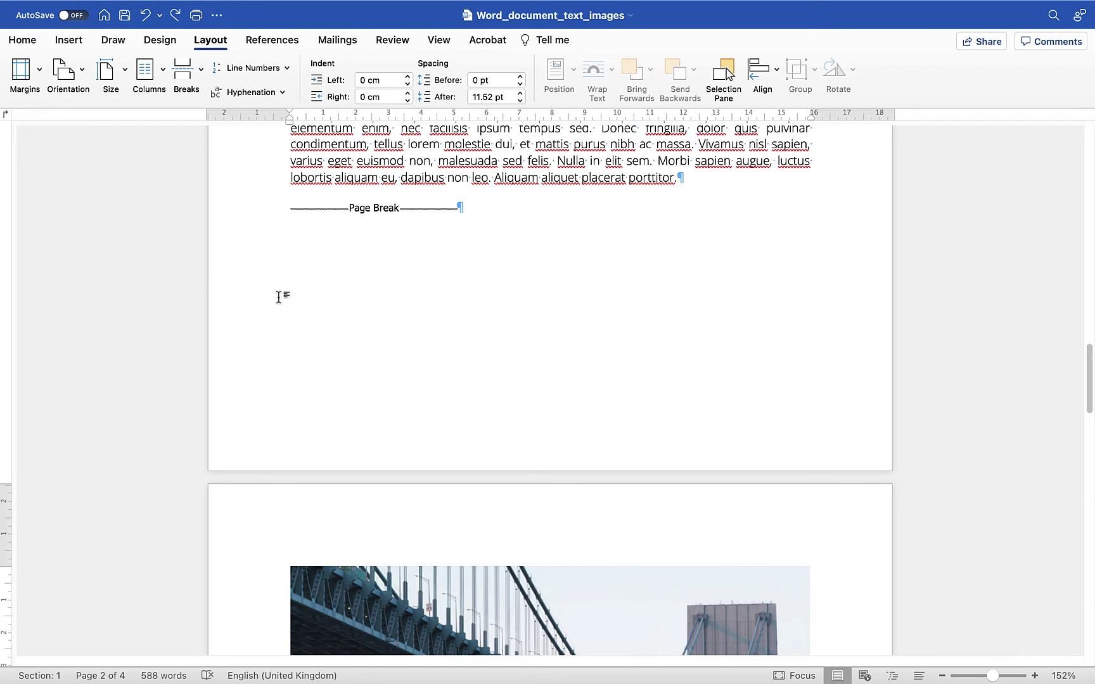
Step: Delete the Page Break at the end of page 2
click(521, 241)
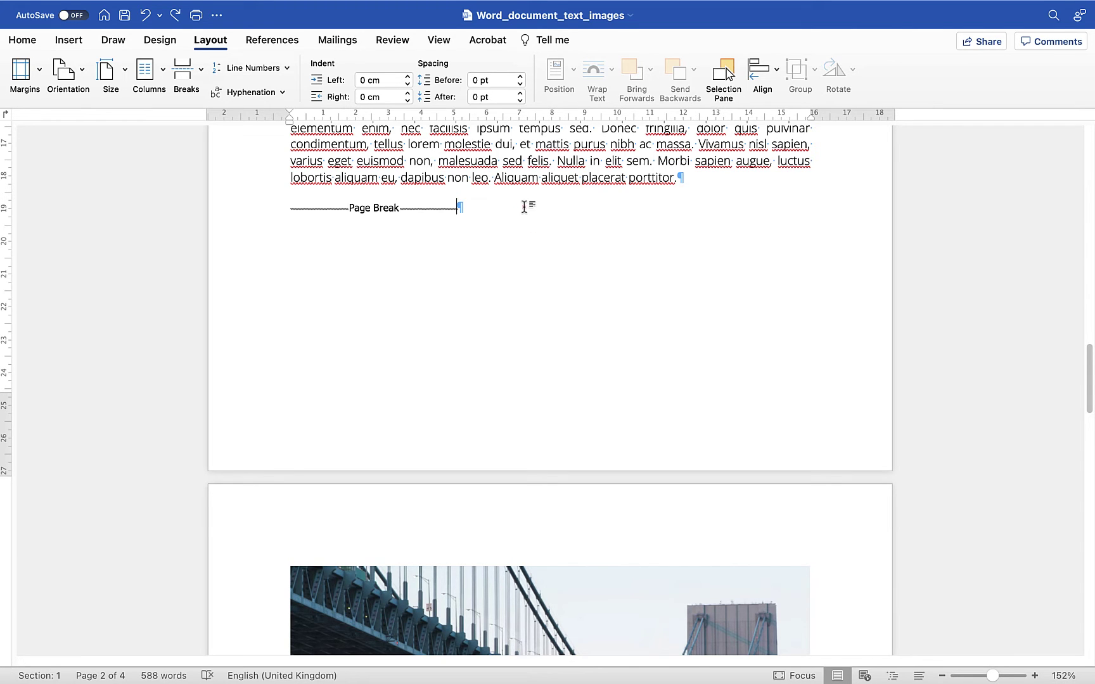
drag(521, 205, 291, 202)
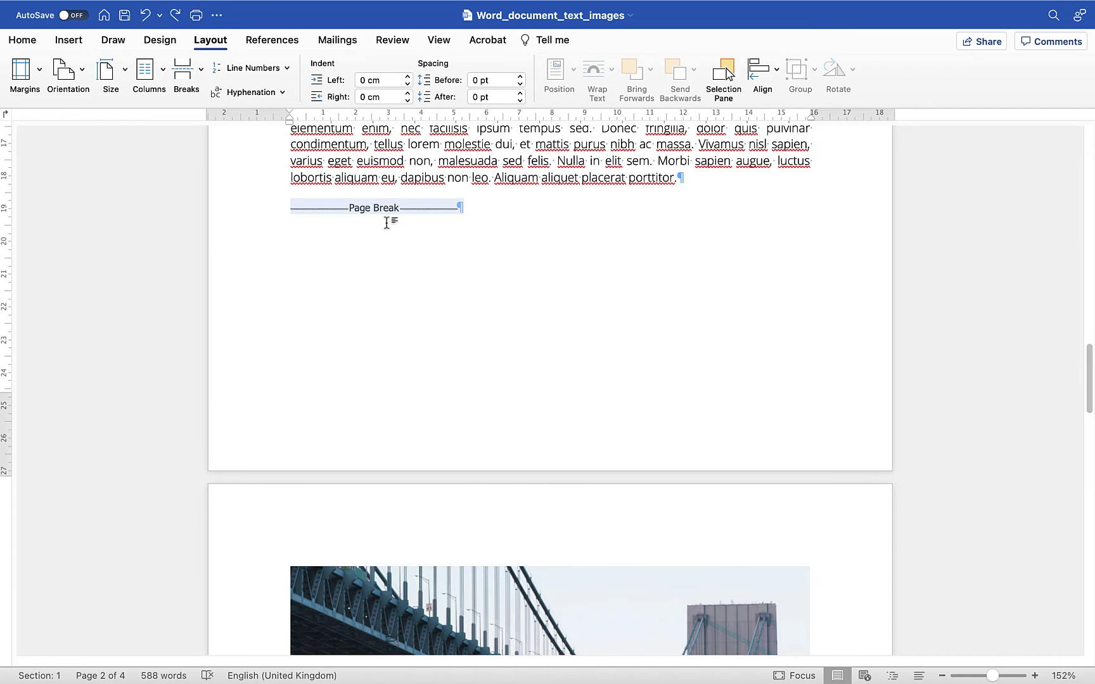
key(Delete)
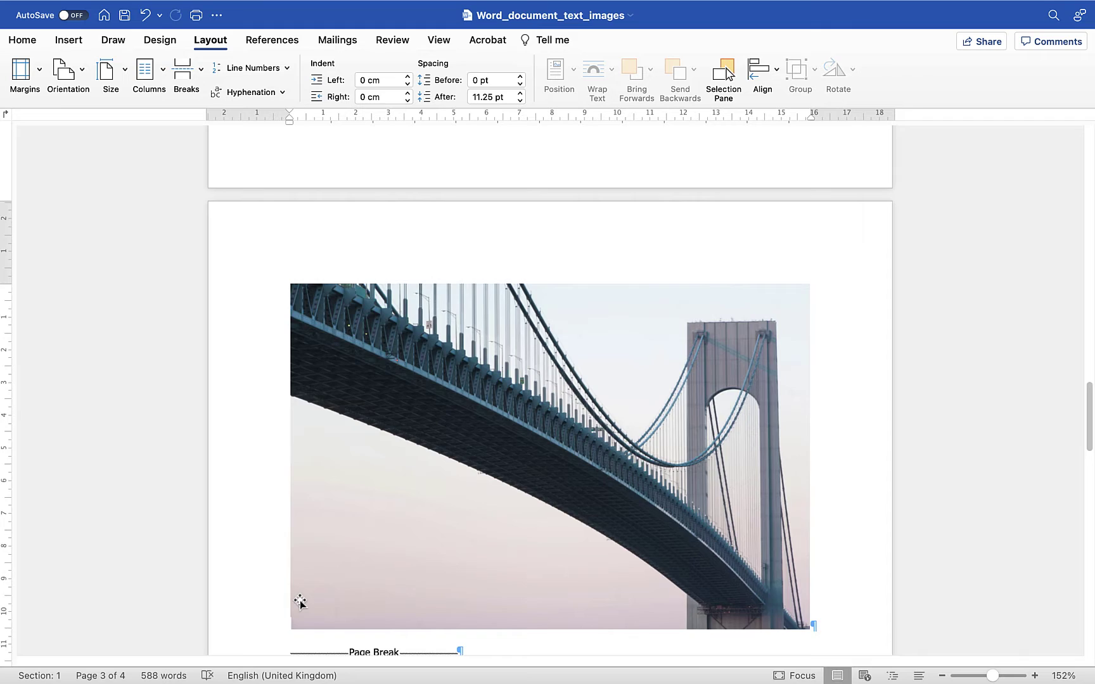
Step: Add two empty paragraphs after the last Sed sollicitudin paragraph
scroll(298, 601, up, 8)
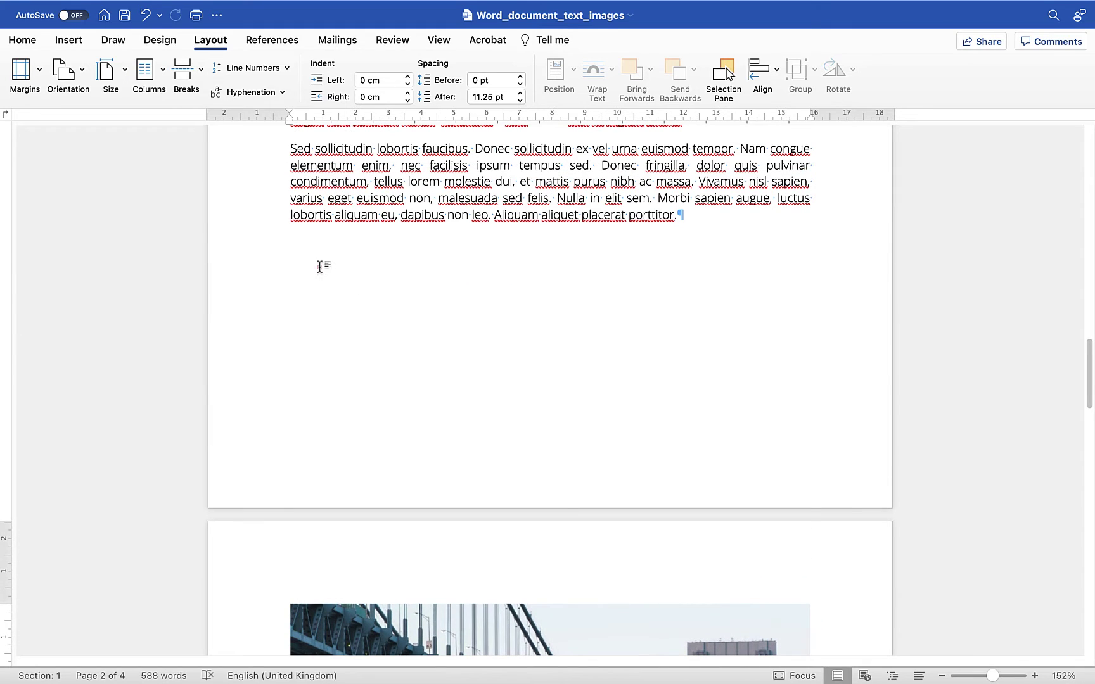
right_click(317, 266)
click(714, 215)
key(Return)
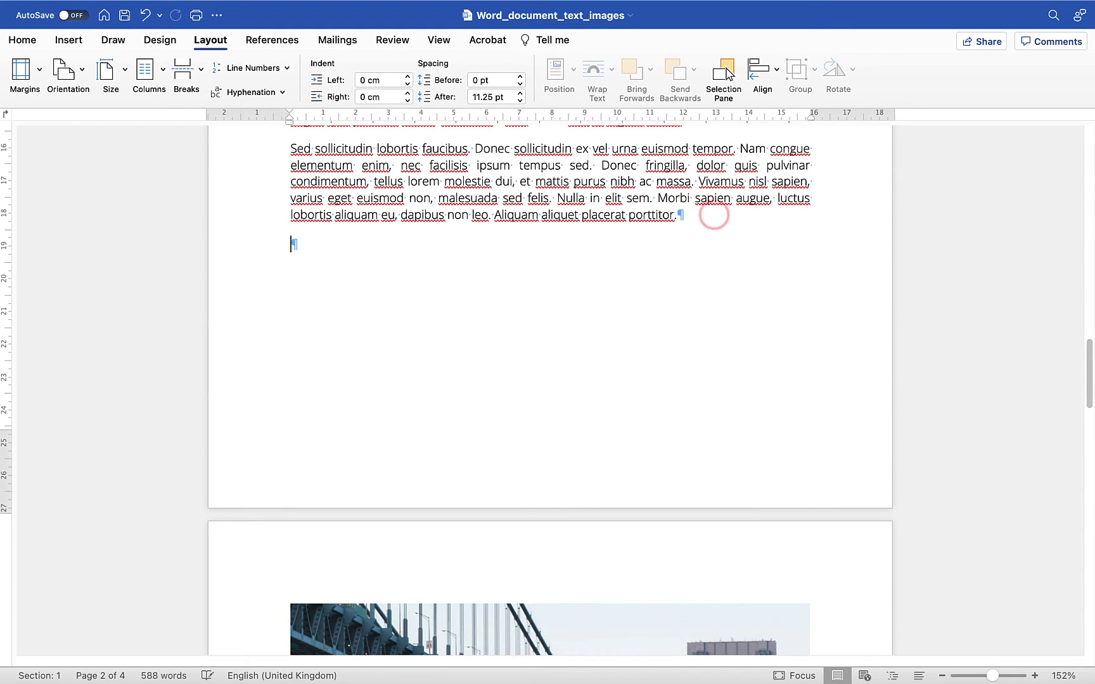
key(Return)
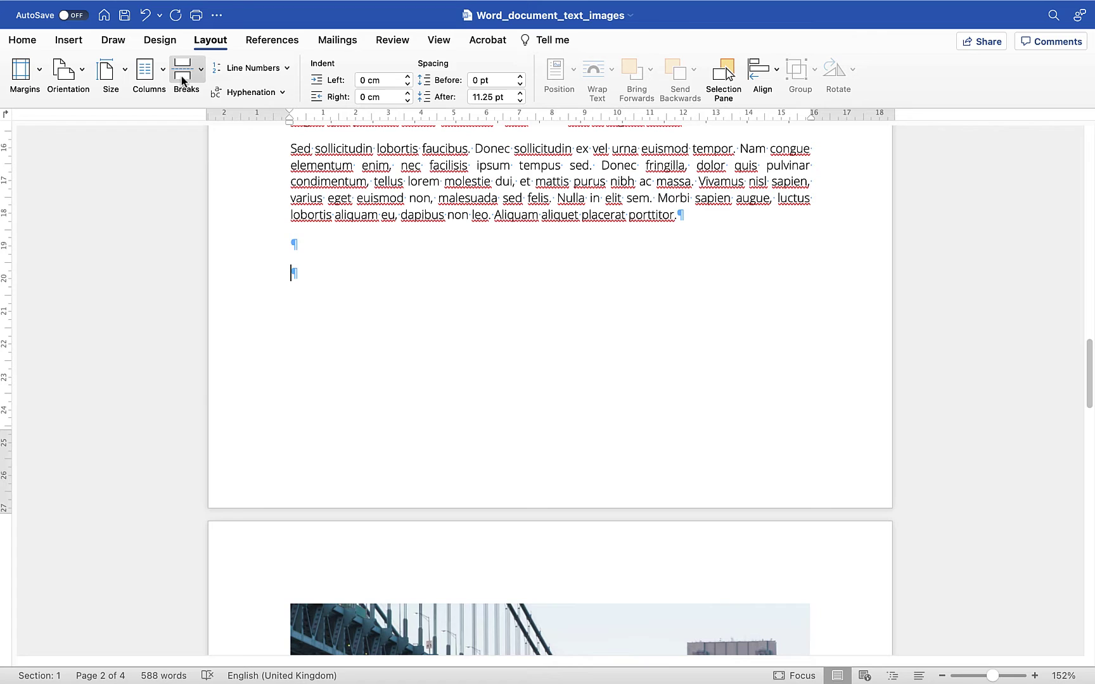
Step: Insert a Next Page section break at the end of page 2
click(189, 71)
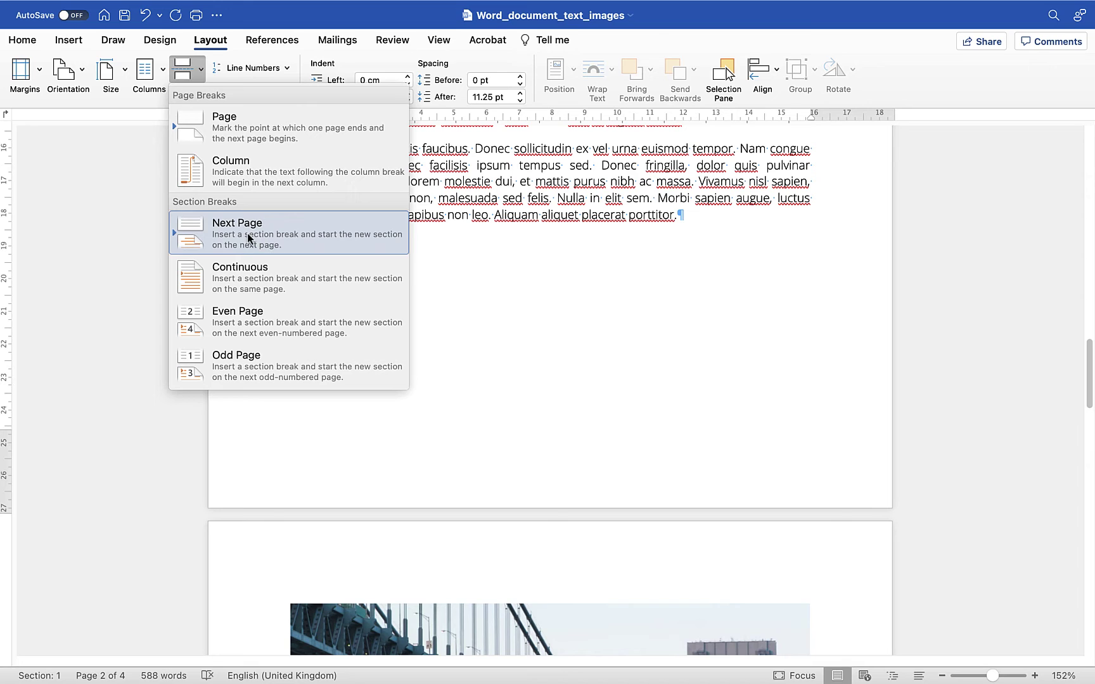
click(259, 233)
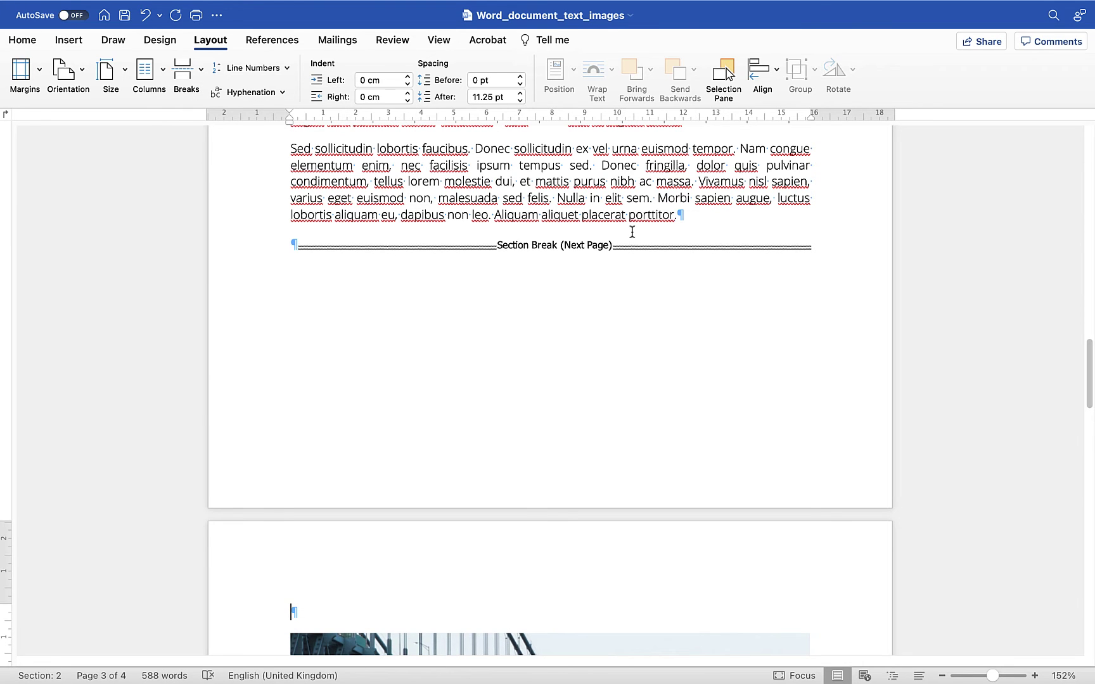
scroll(390, 250, down, 5)
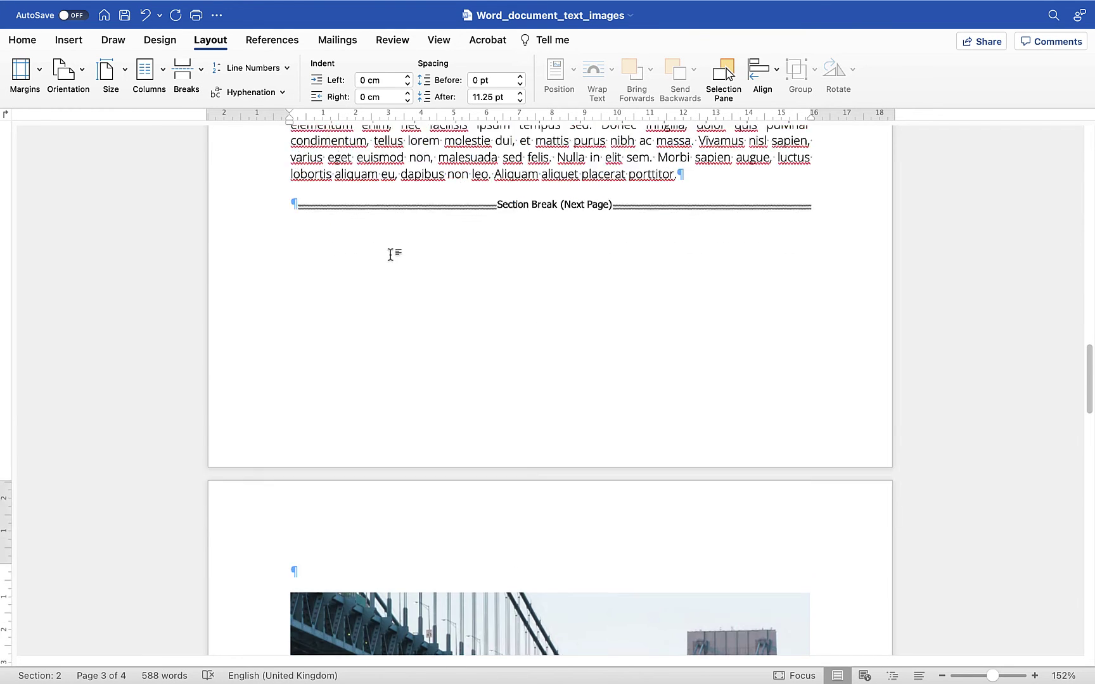
scroll(390, 252, down, 3)
scroll(390, 247, up, 2)
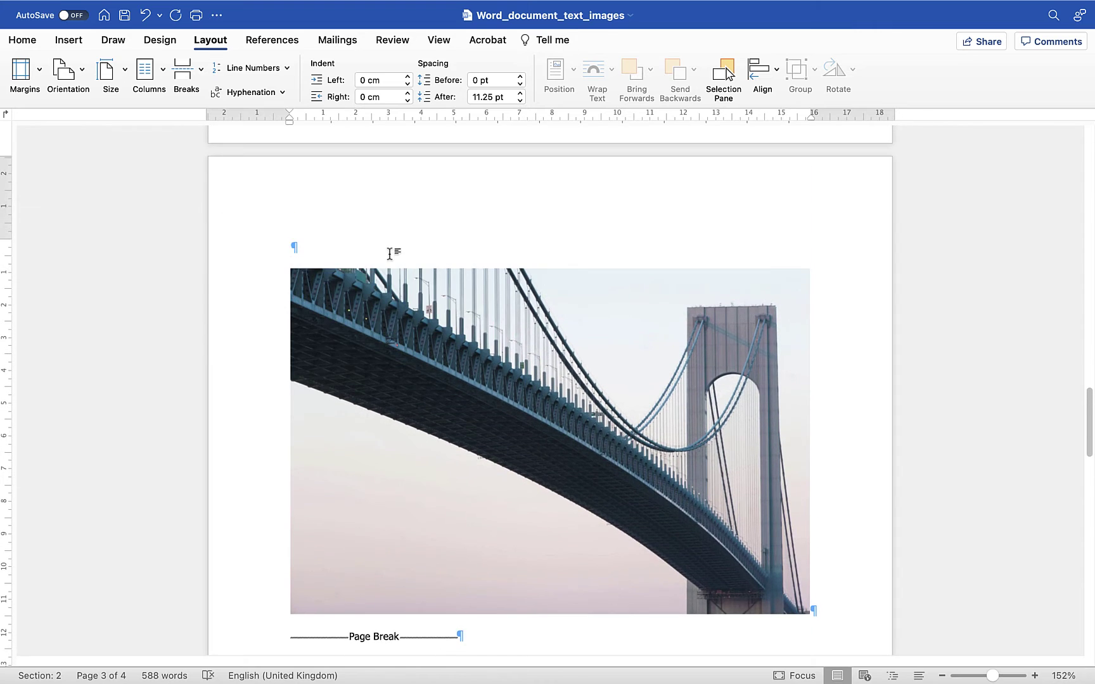
Step: Verify the section break before the bridge page, then scroll down to the Page Break below the image
click(308, 247)
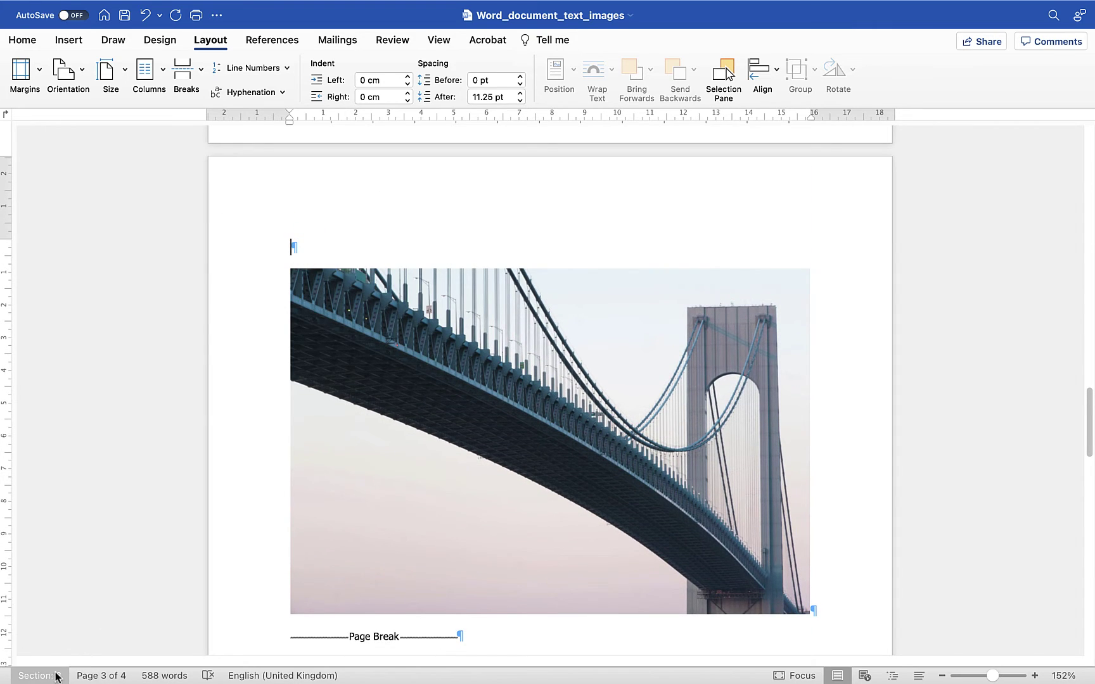
scroll(399, 259, up, 3)
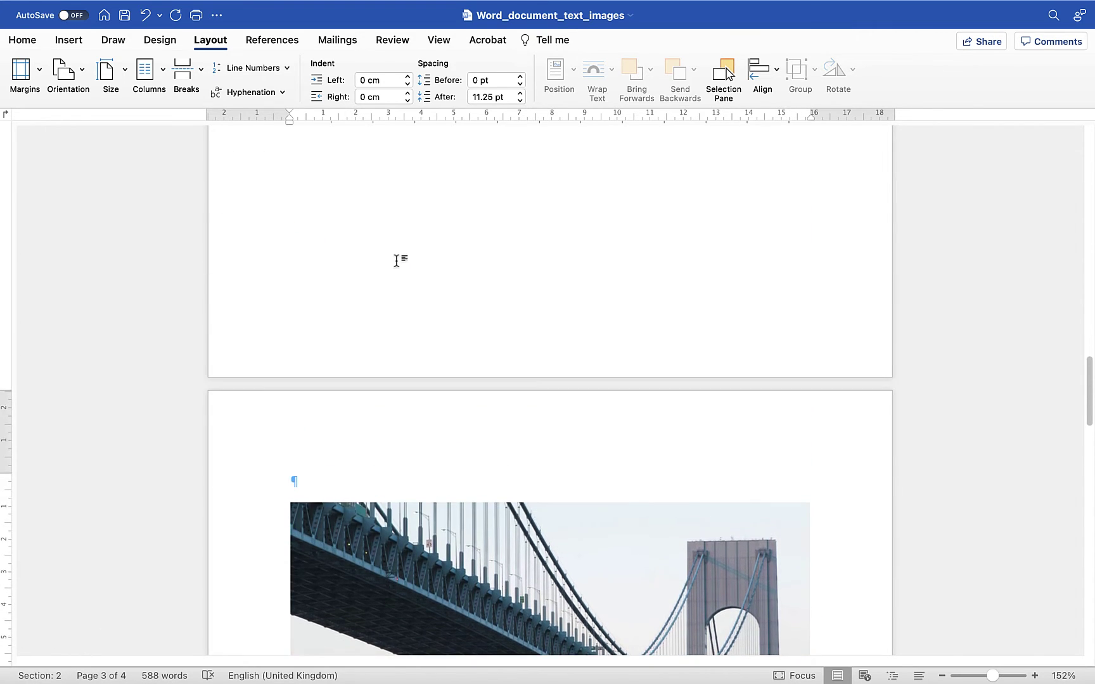
click(363, 198)
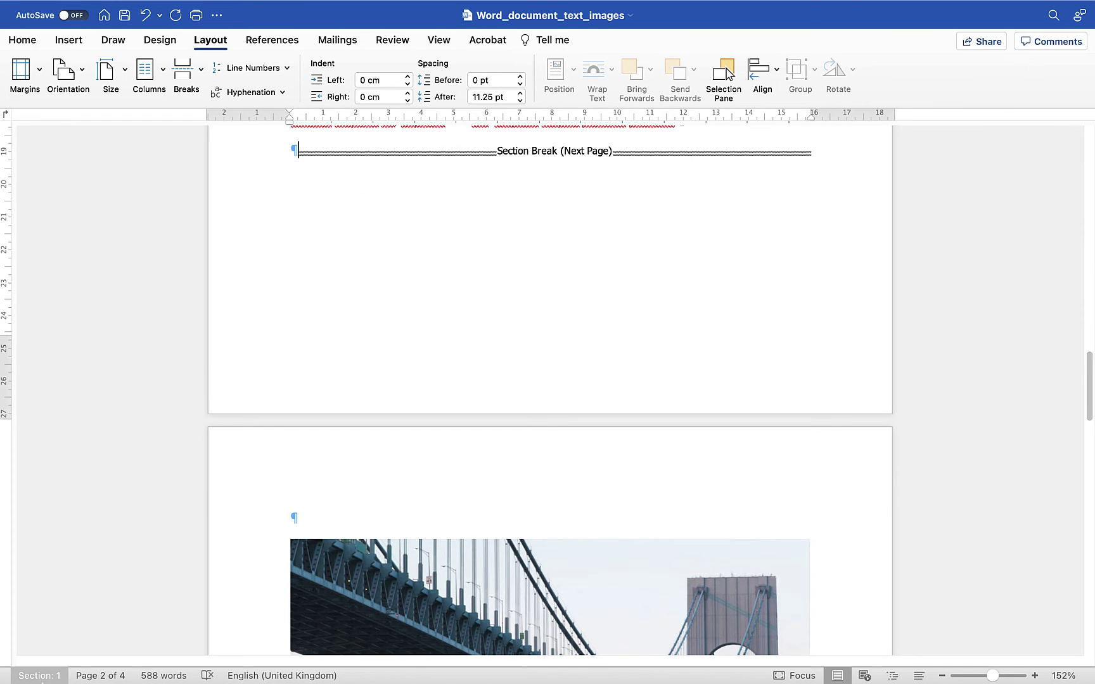
scroll(359, 400, down, 1)
scroll(359, 400, down, 1)
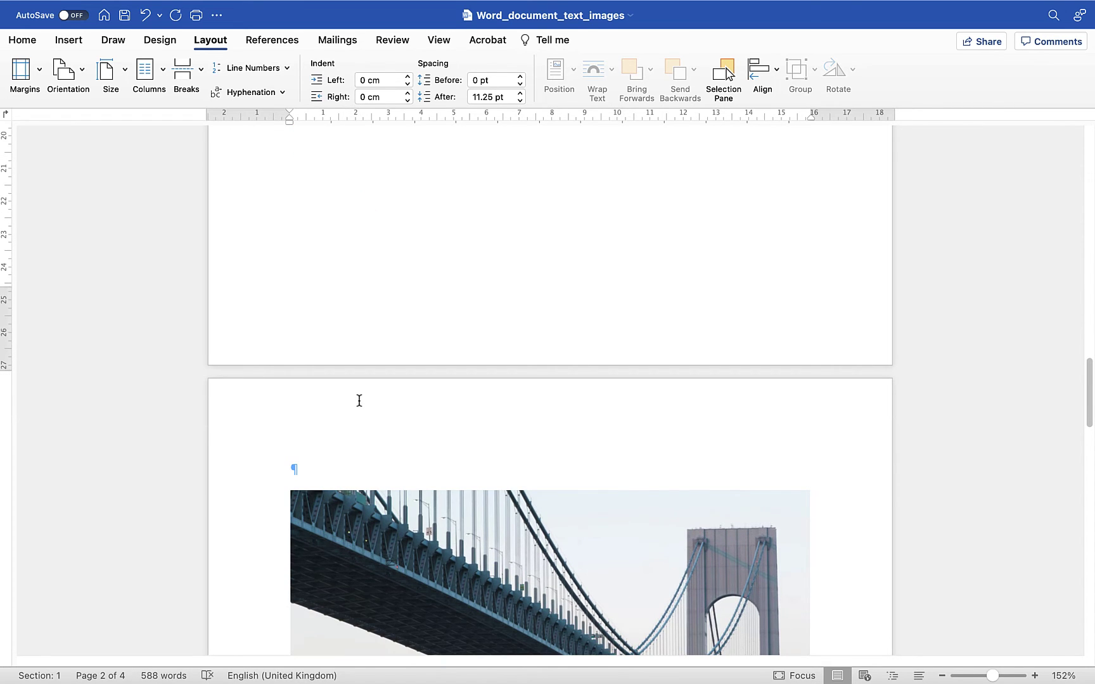
scroll(359, 400, down, 10)
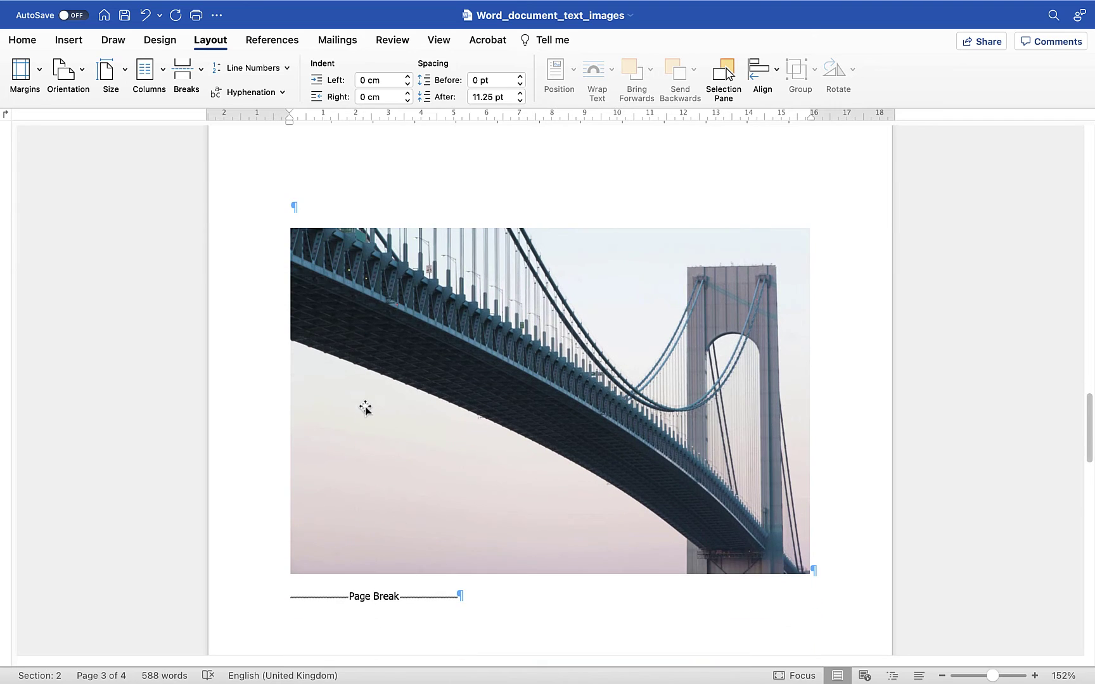
Step: Delete the Page Break below the bridge image
click(479, 598)
drag(479, 598, 300, 595)
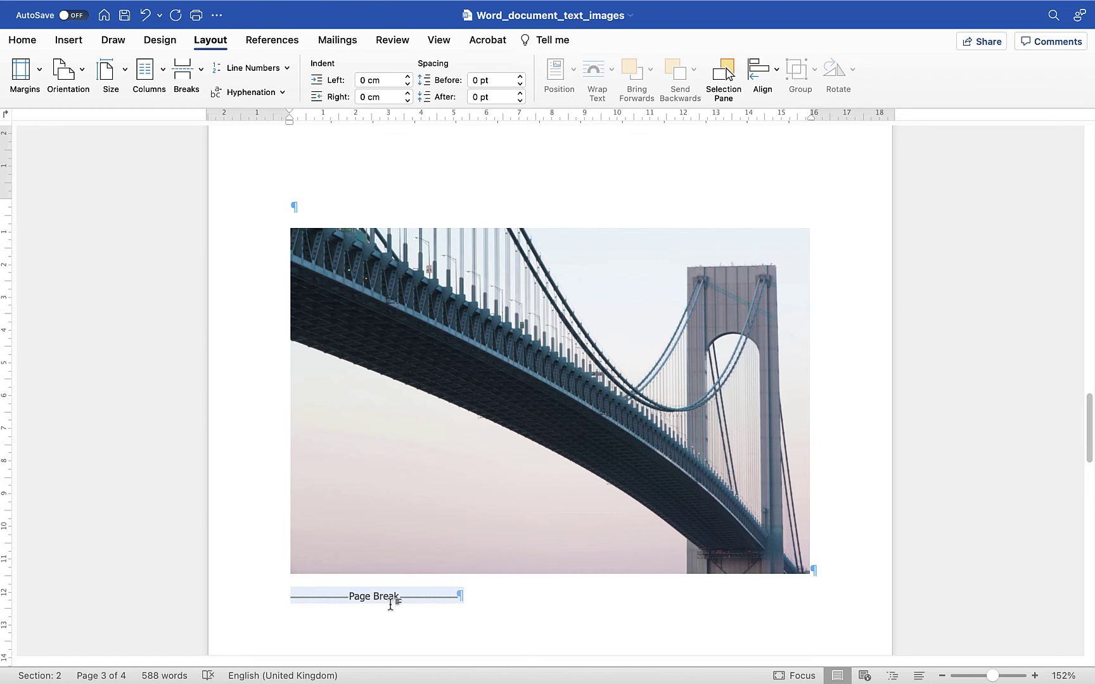
key(Delete)
Step: Add an empty paragraph after the bridge image and insert a Next Page section break there
scroll(391, 598, down, 5)
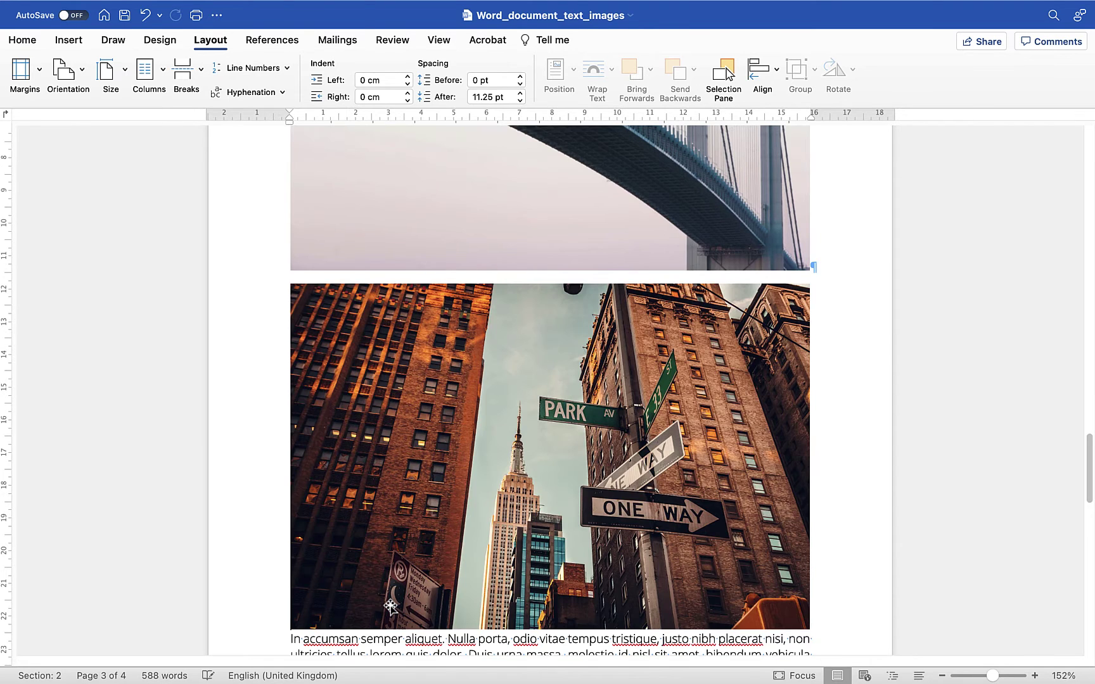
click(828, 259)
key(Return)
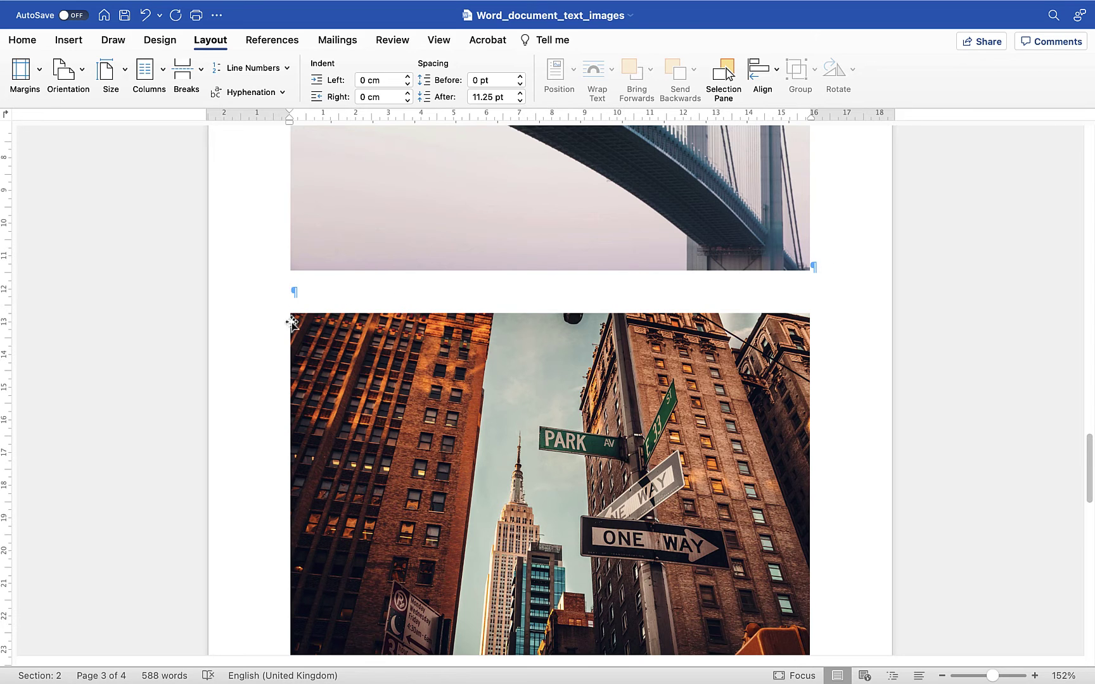
click(189, 70)
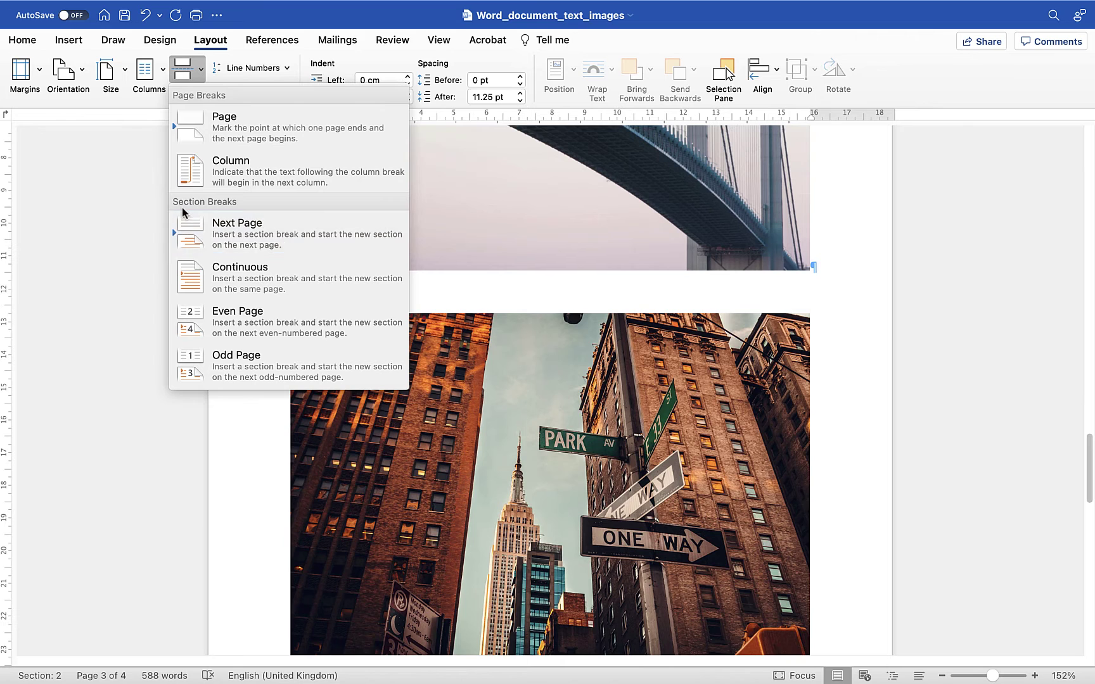
click(249, 243)
scroll(276, 267, down, 5)
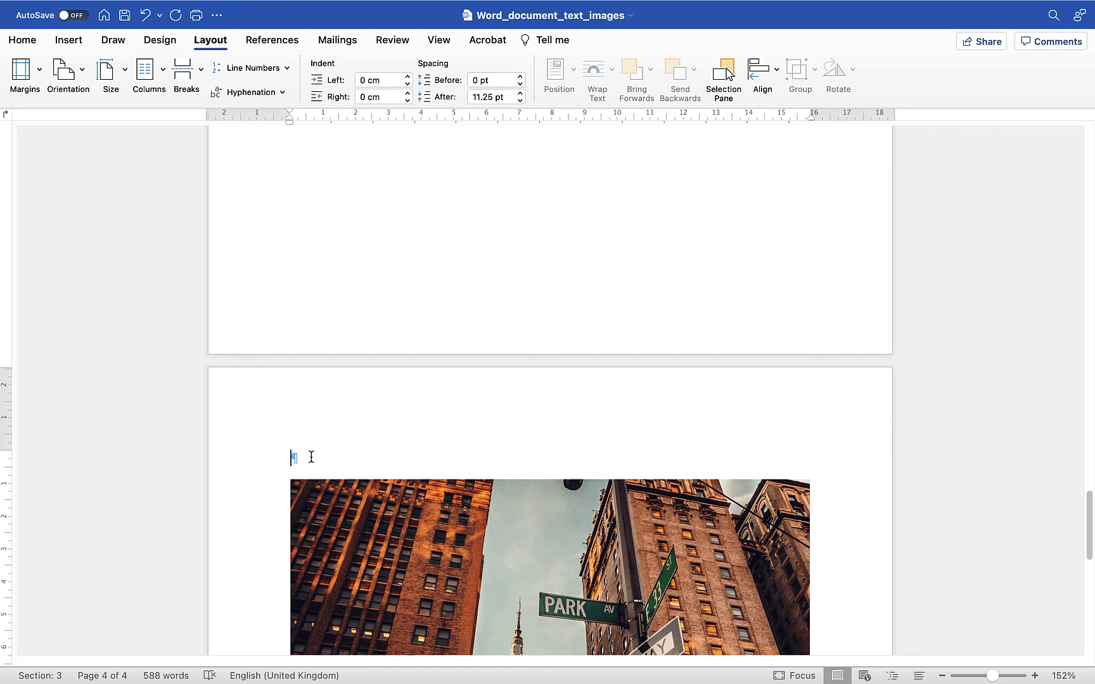
click(311, 457)
scroll(335, 399, up, 10)
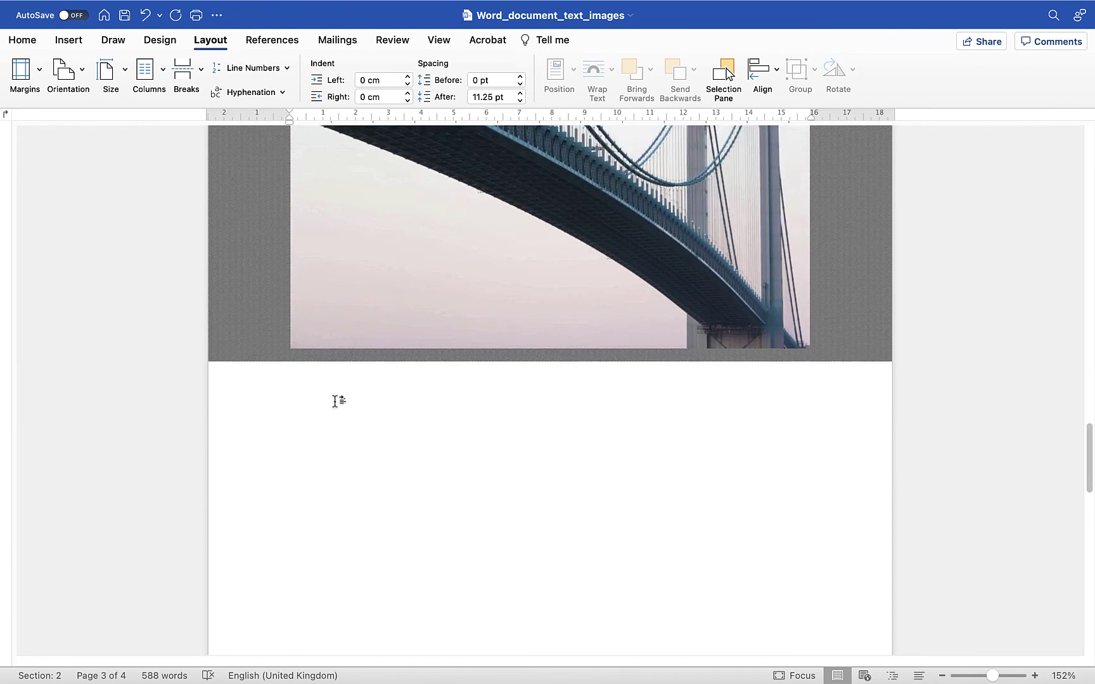
scroll(336, 401, up, 10)
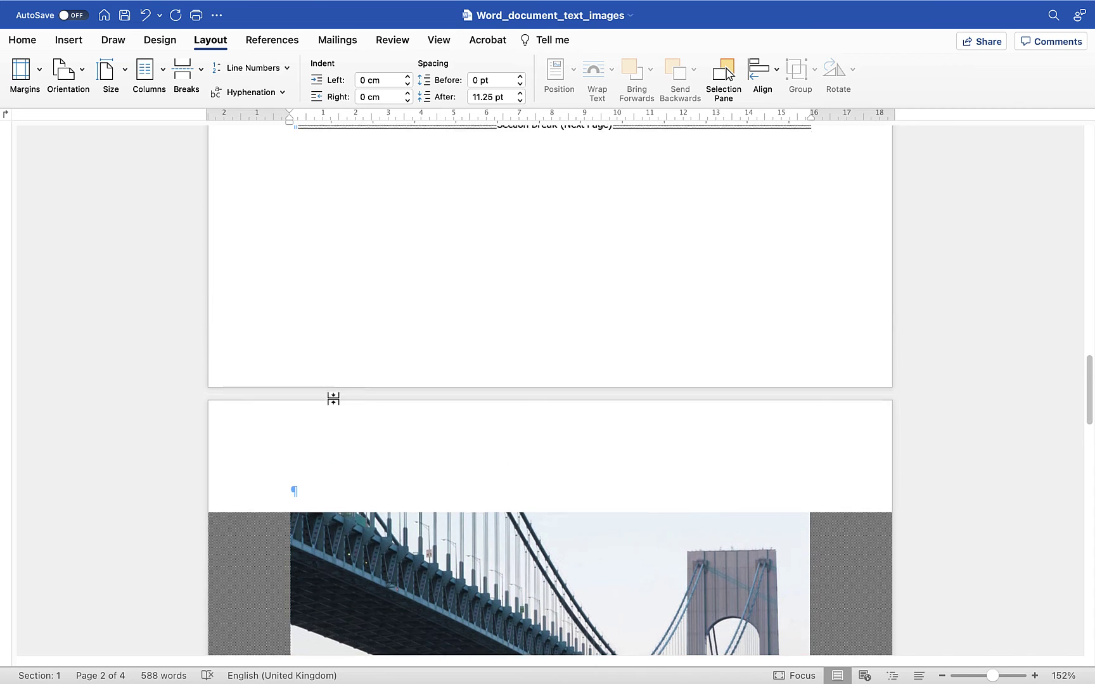
scroll(501, 353, down, 6)
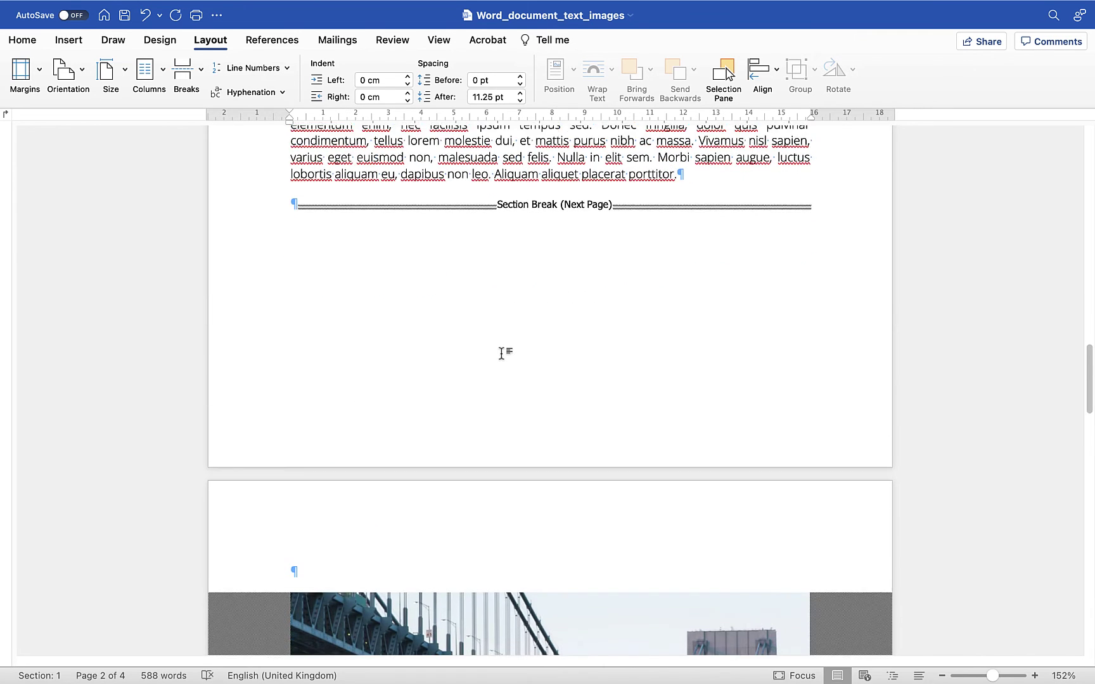
scroll(540, 420, down, 4)
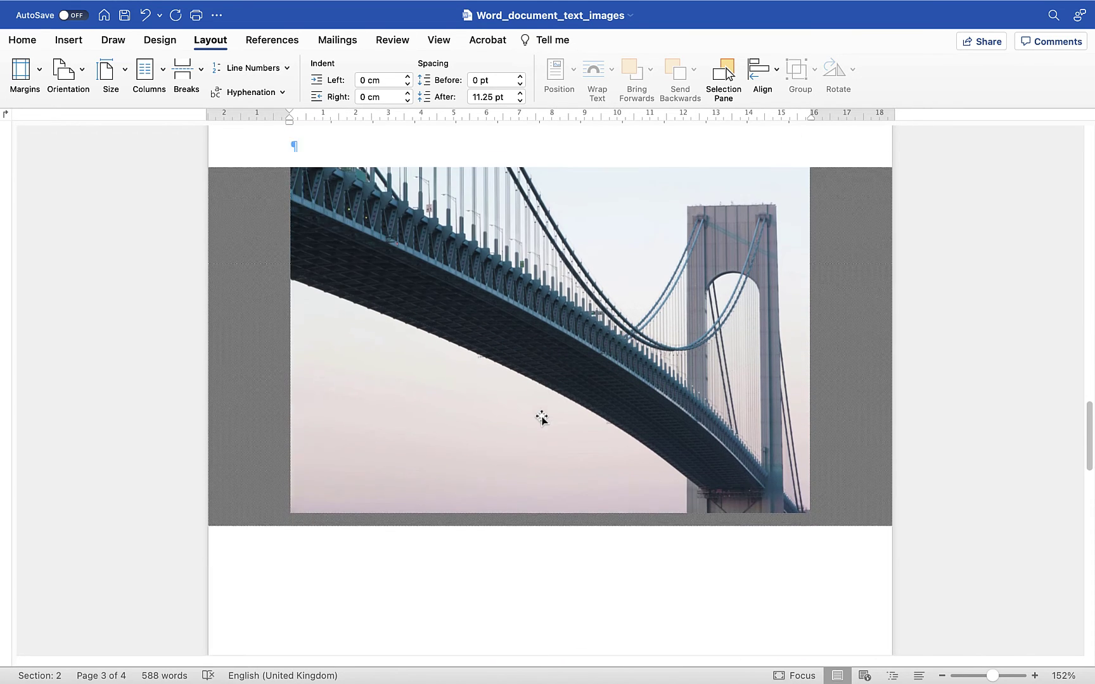
scroll(541, 419, down, 10)
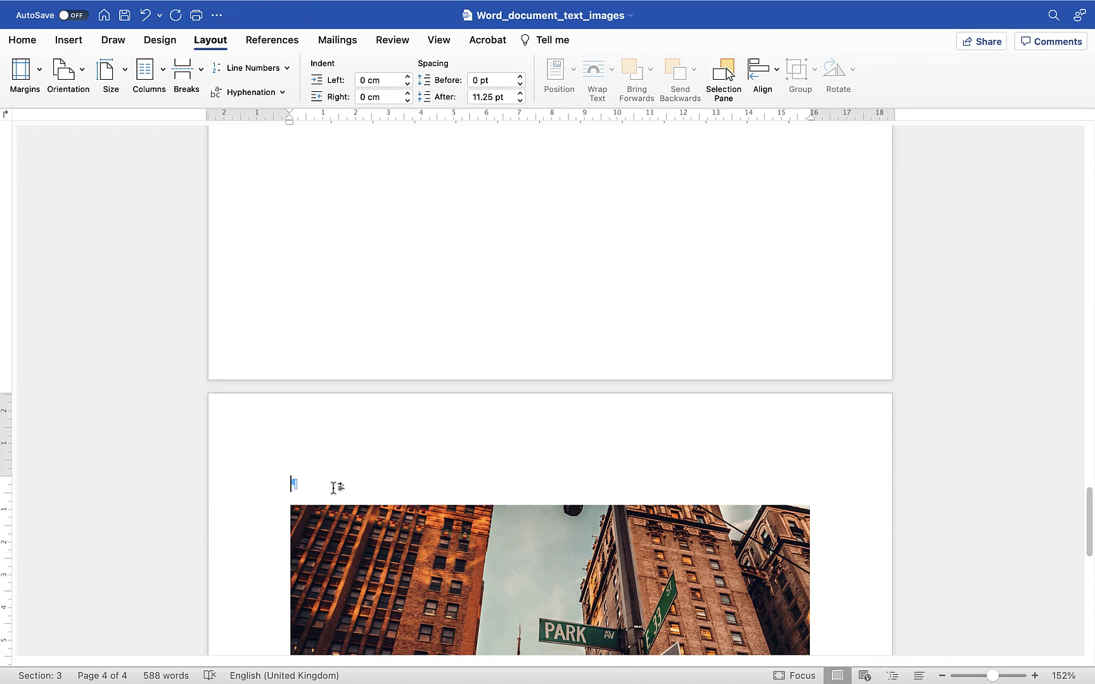
key(BackSpace)
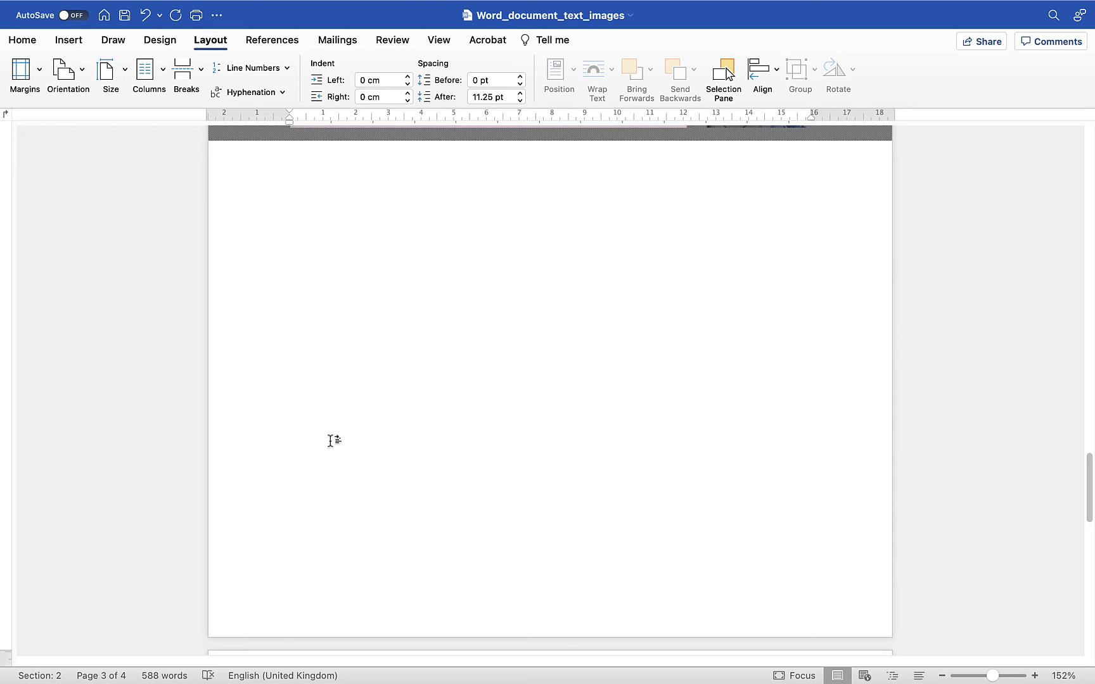
scroll(333, 441, up, 12)
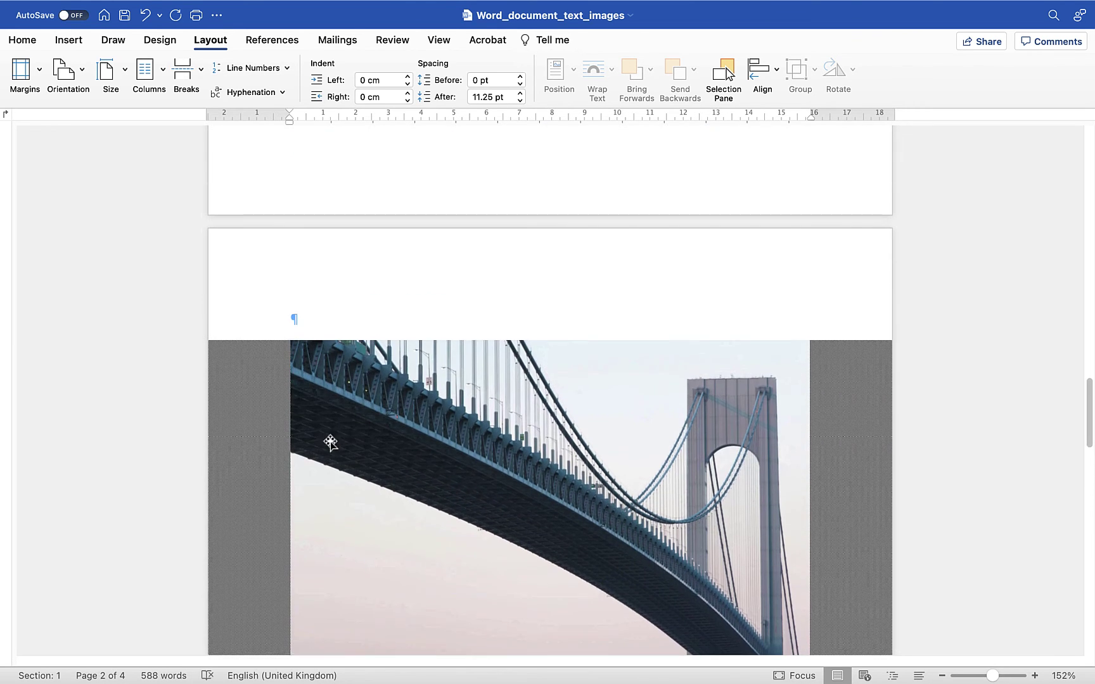
Step: Set section 2, the bridge-photo page, to Landscape while the other pages stay portrait
click(304, 323)
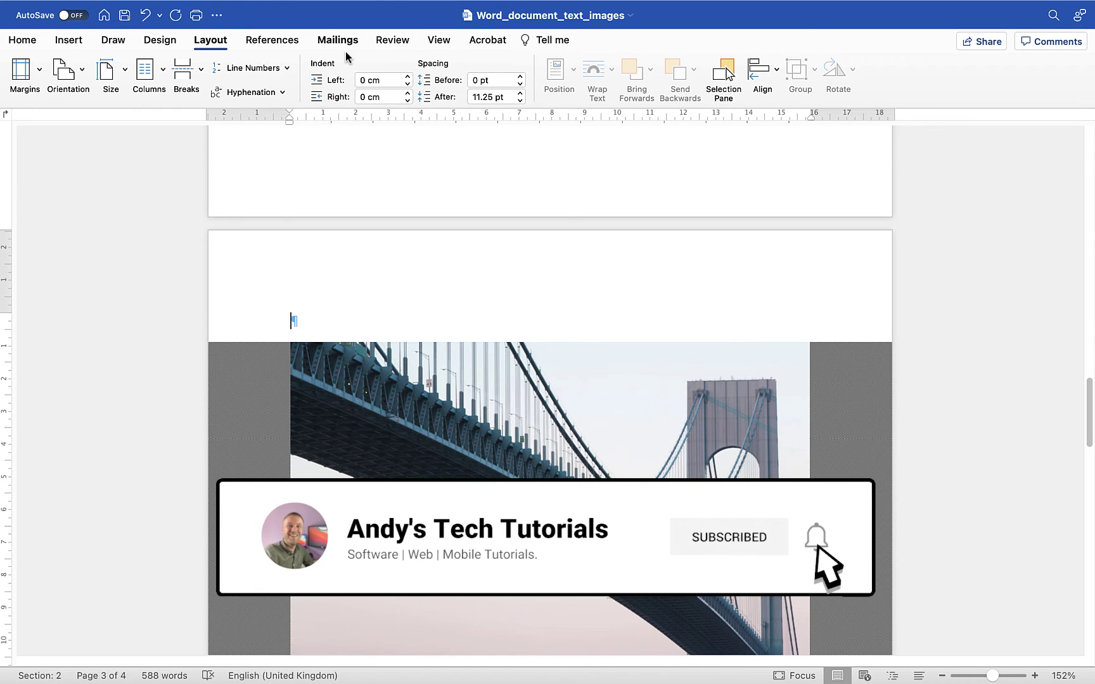
click(82, 71)
click(102, 133)
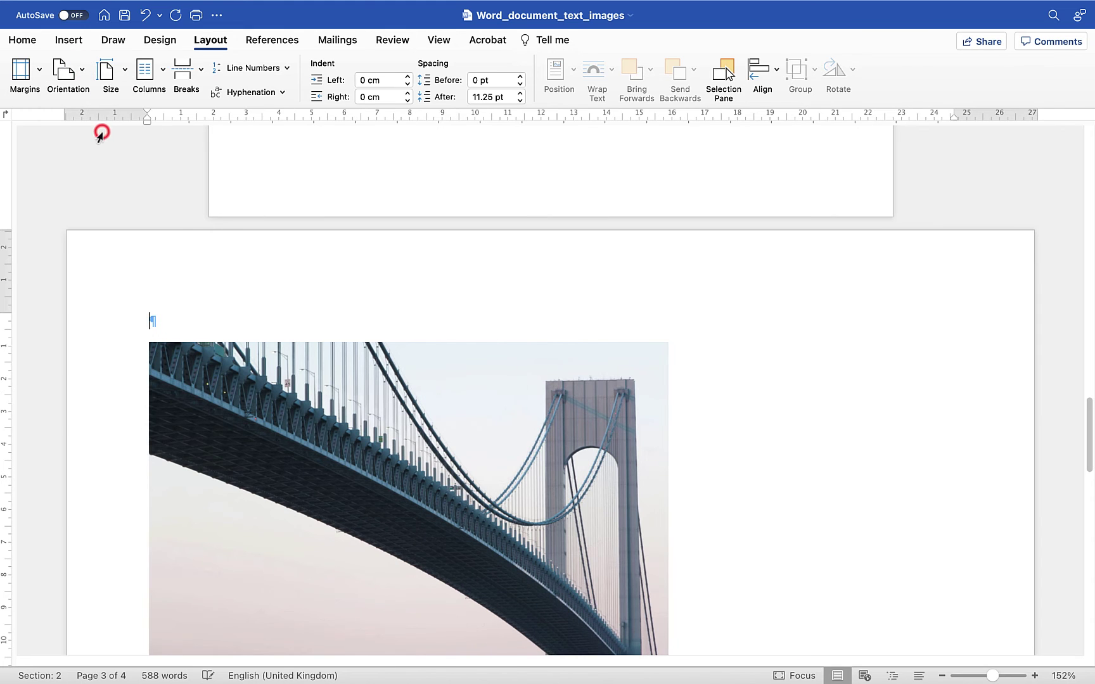
scroll(202, 234, down, 15)
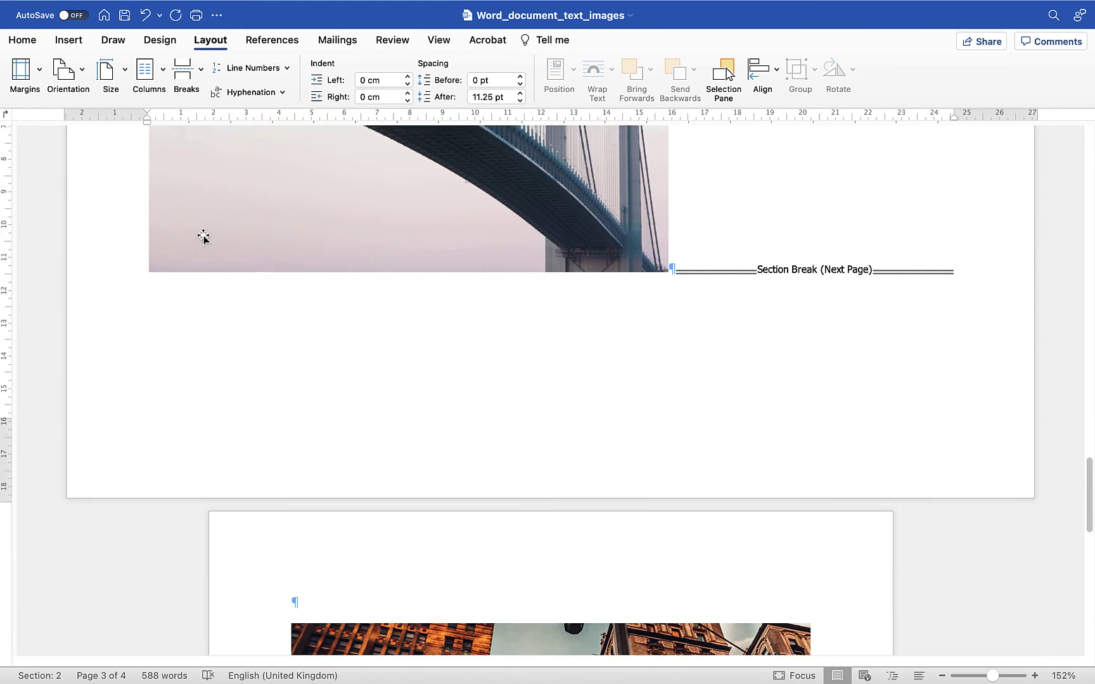
scroll(202, 237, up, 10)
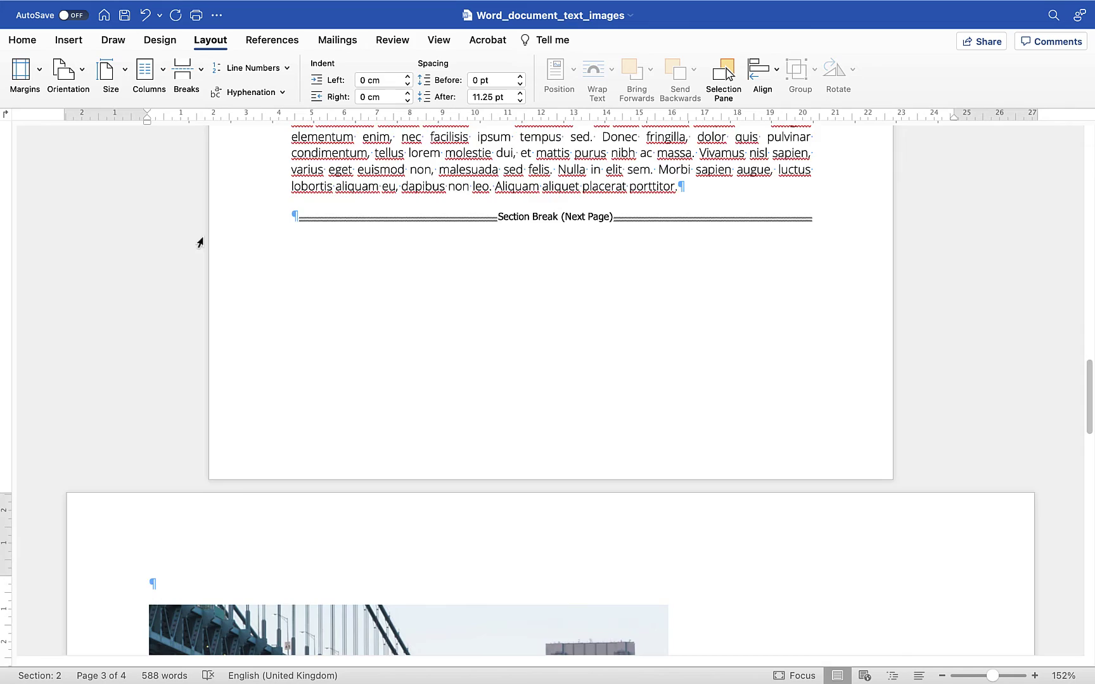
scroll(200, 242, down, 3)
scroll(201, 240, down, 5)
scroll(202, 238, down, 15)
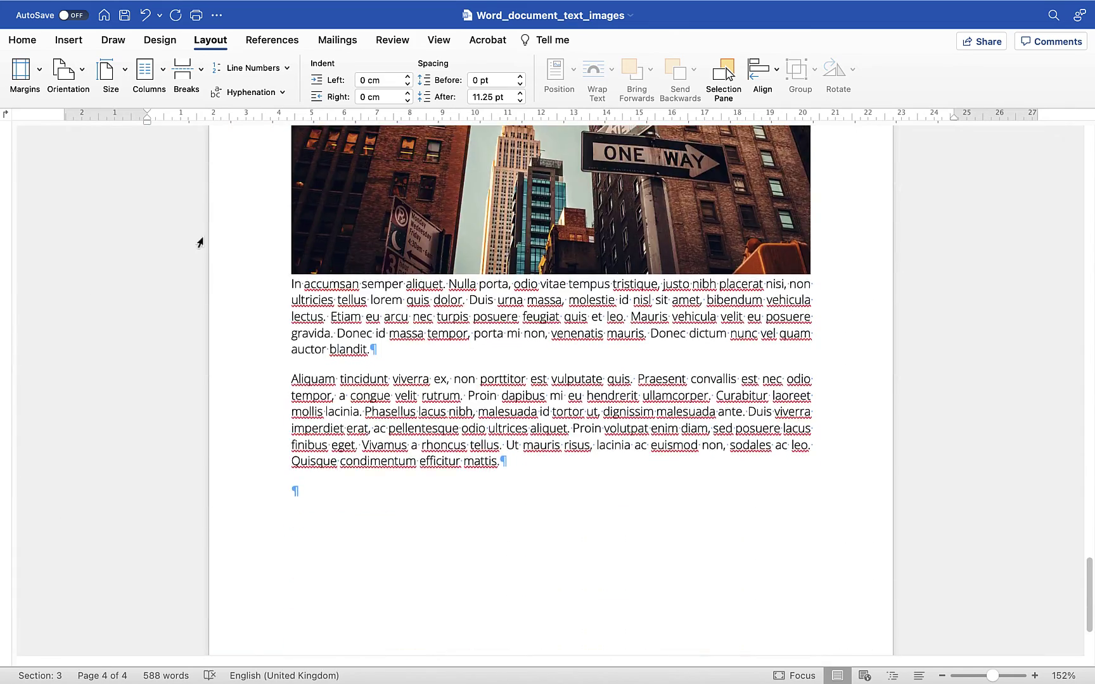
scroll(200, 241, up, 15)
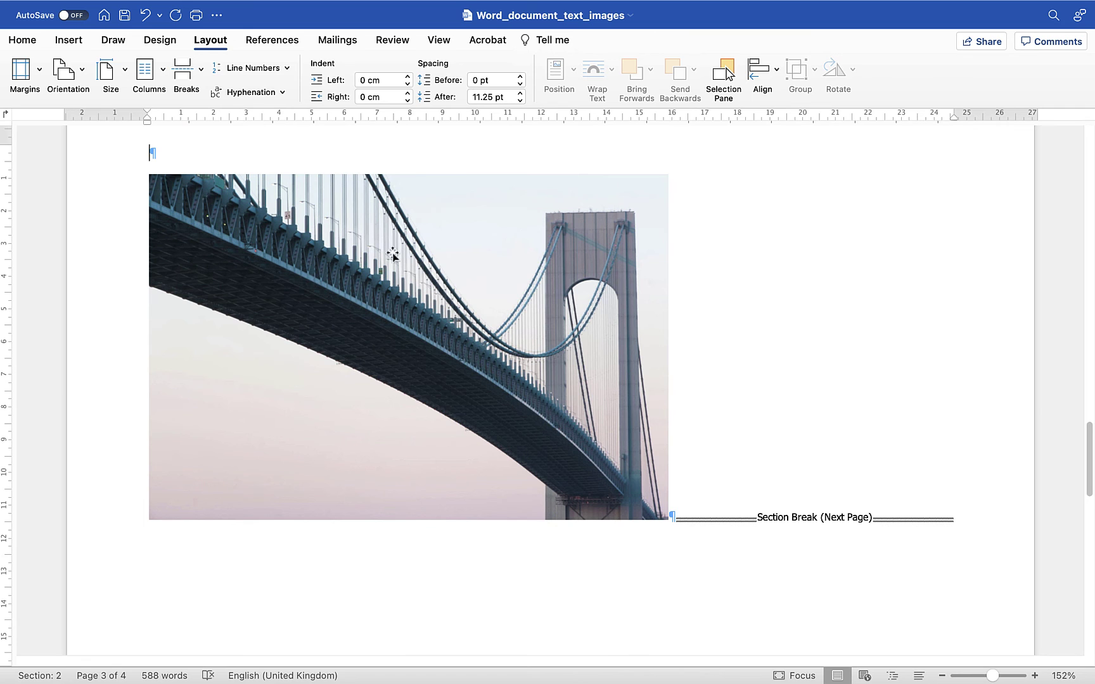
Step: Enlarge the bridge photo to nearly fill the landscape page and centre it horizontally
click(249, 259)
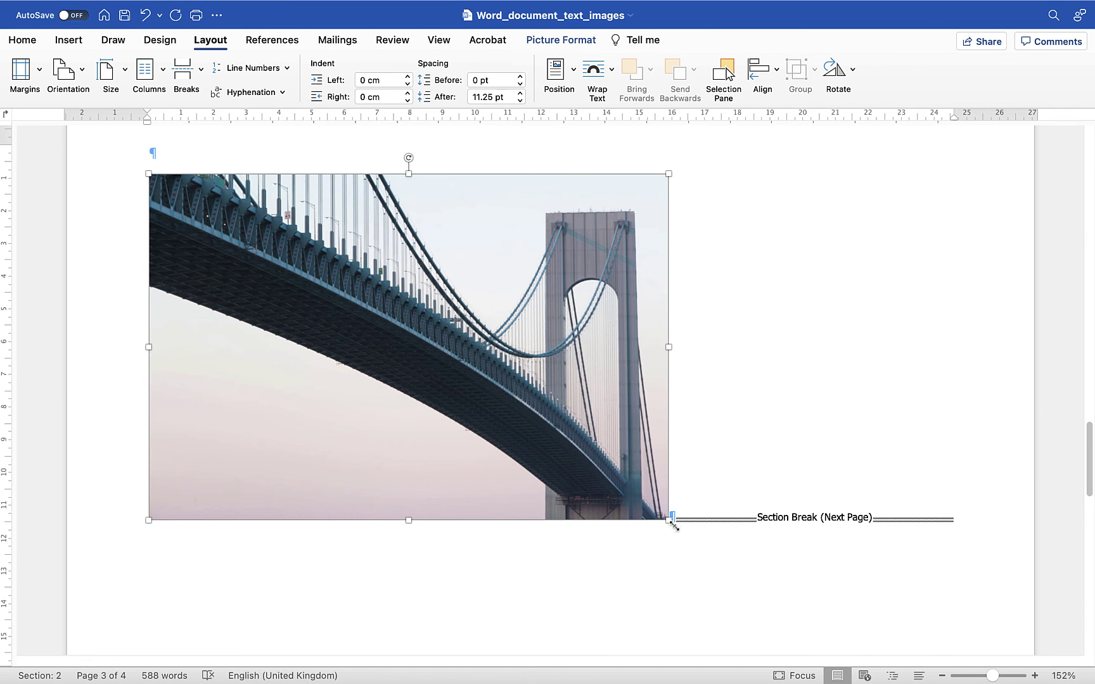
drag(669, 520, 858, 563)
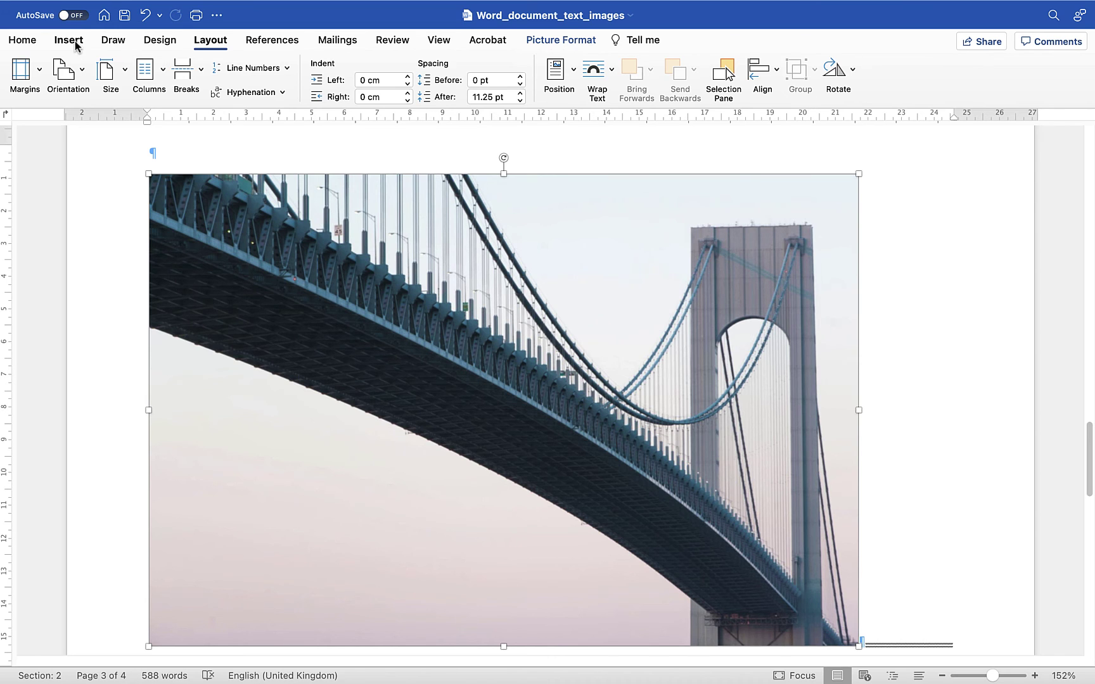
click(22, 39)
click(353, 94)
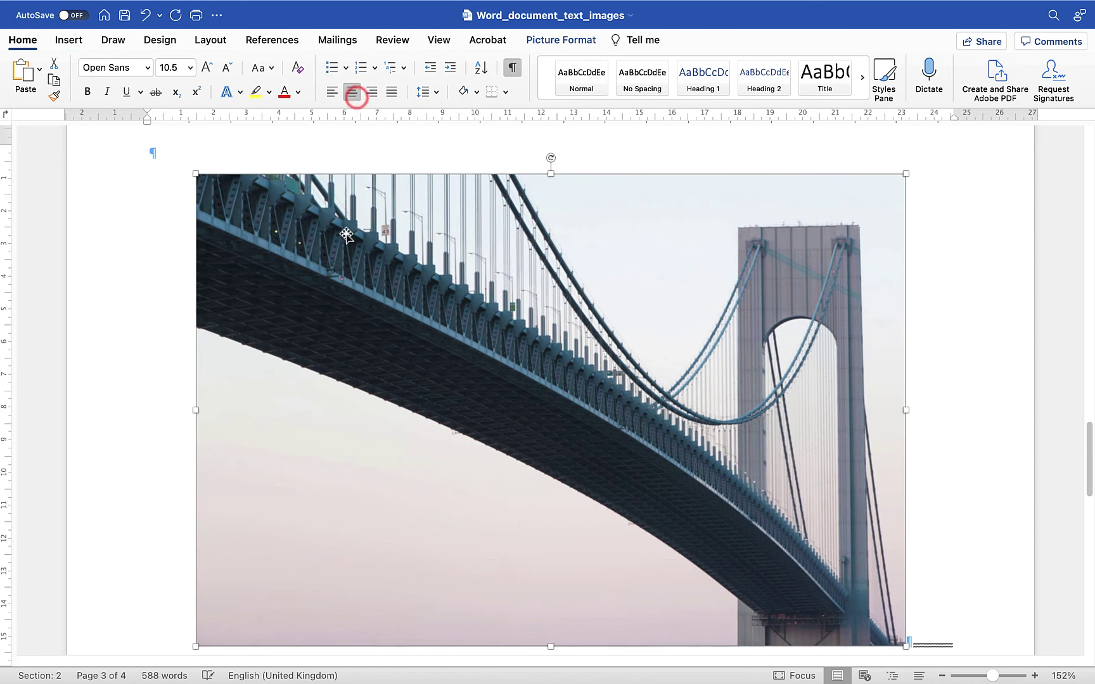
scroll(348, 236, down, 5)
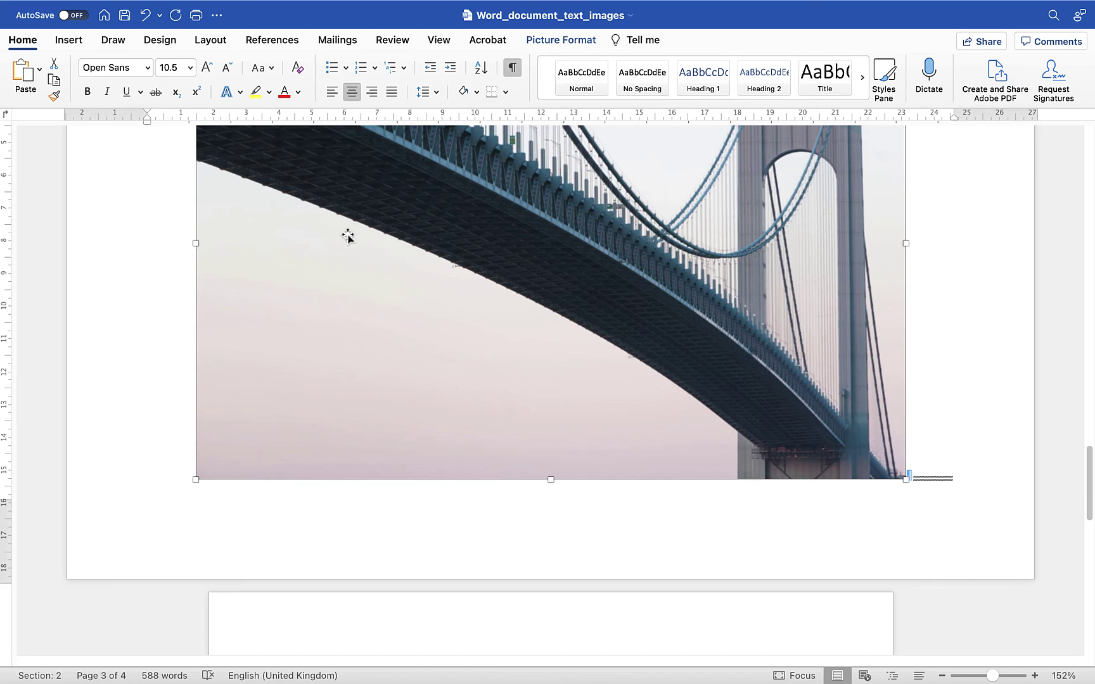